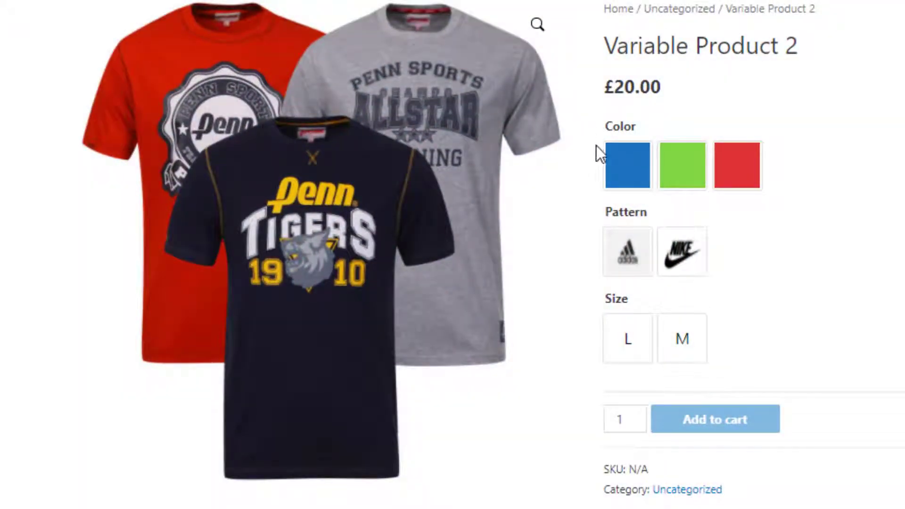
Step: Try the Blue, Green and Red swatches on the first variable product's page
{"action": "left_click", "coordinate": [621, 173]}
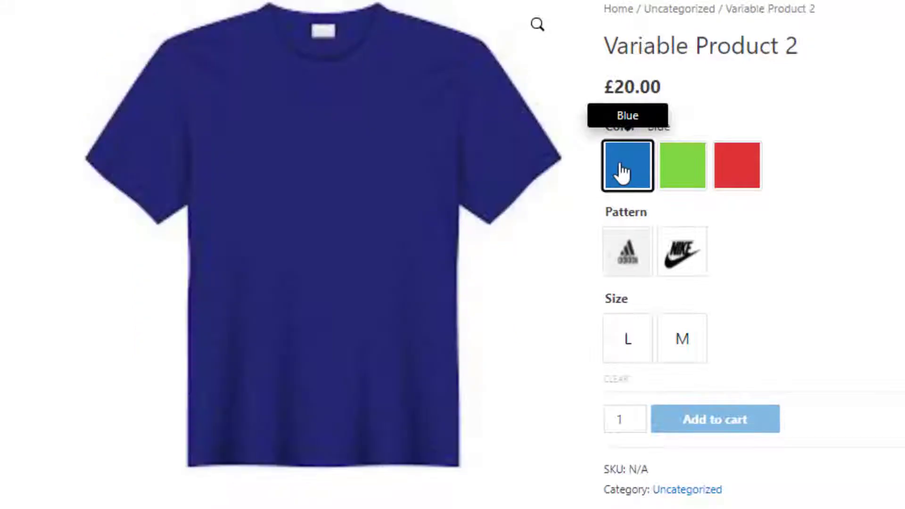
{"action": "left_click", "coordinate": [691, 178]}
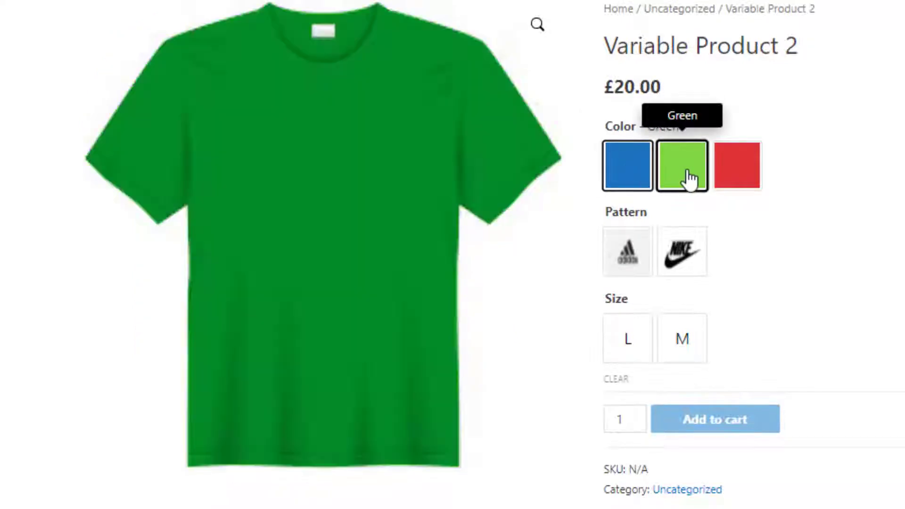
{"action": "left_click", "coordinate": [734, 176]}
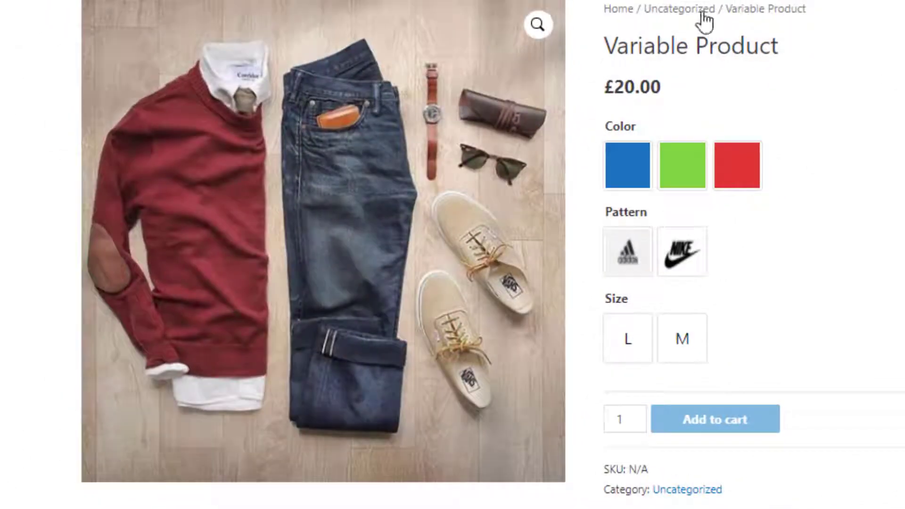
Step: On the second product, select Blue, the Adidas pattern and size M
{"action": "left_click", "coordinate": [630, 182]}
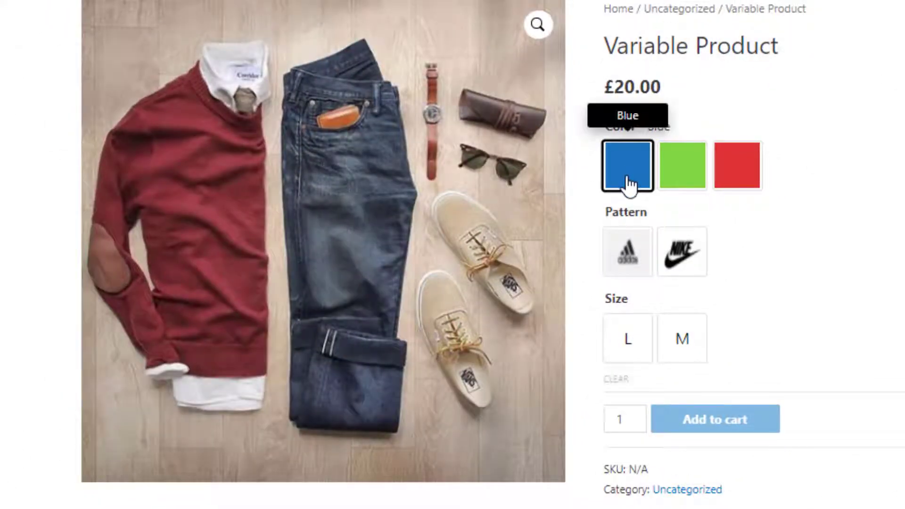
{"action": "left_click", "coordinate": [642, 273]}
{"action": "left_click", "coordinate": [674, 350]}
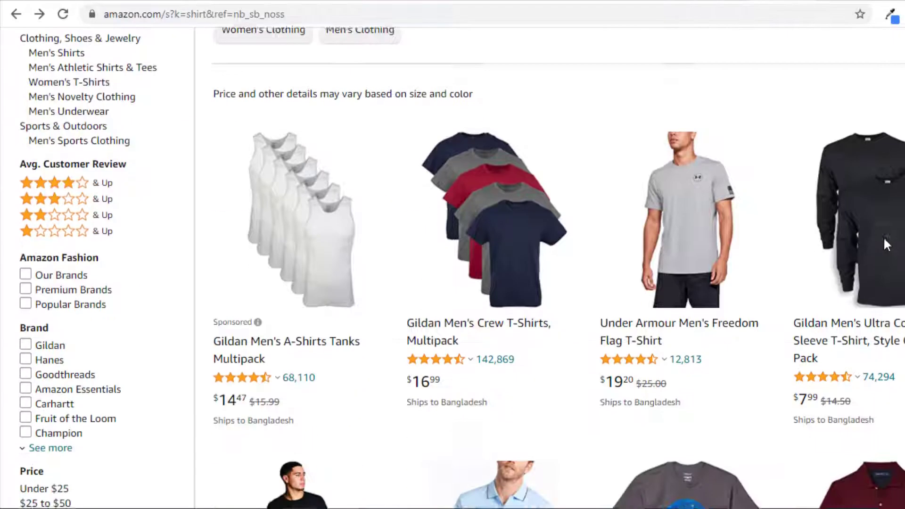
Step: Open the Hanes NASA shirt on Amazon, preview the Bison Roam design and check the size list
{"action": "scroll", "coordinate": [757, 282], "scroll_direction": "down", "scroll_amount": 5}
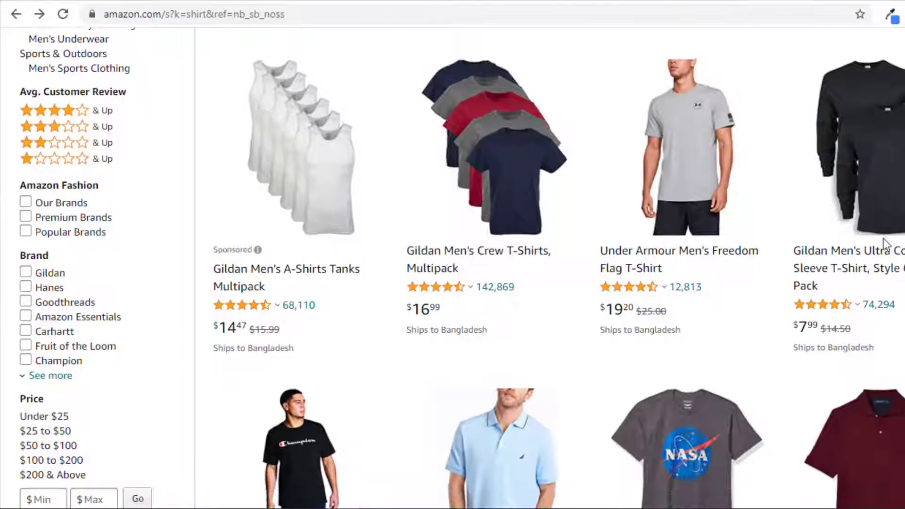
{"action": "left_click", "coordinate": [705, 297]}
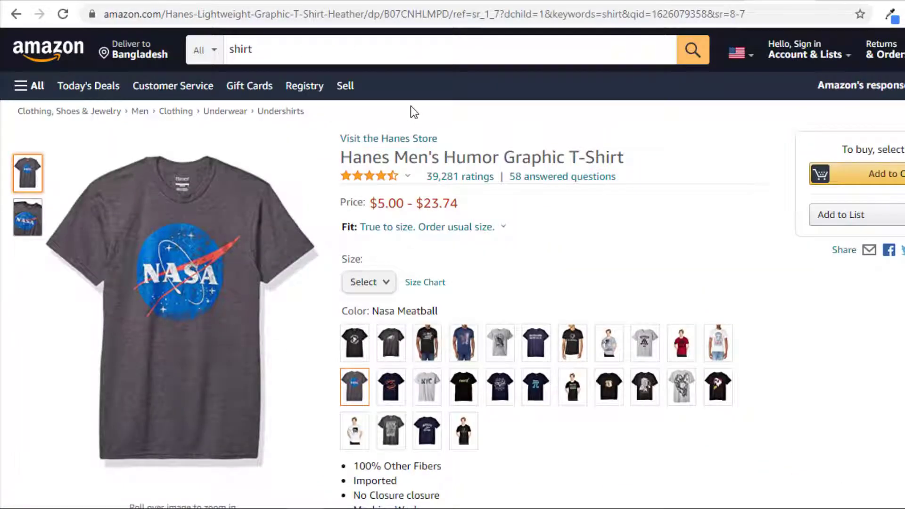
{"action": "left_click", "coordinate": [390, 346]}
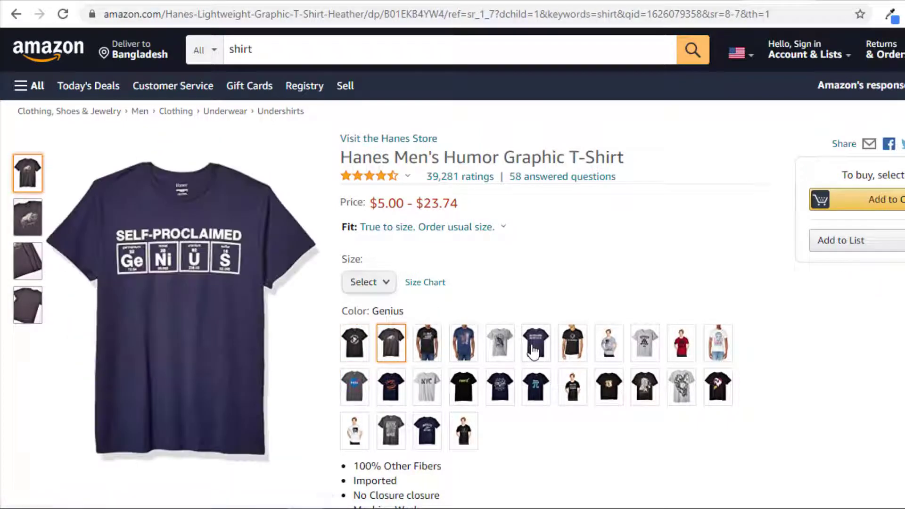
{"action": "left_click", "coordinate": [383, 288]}
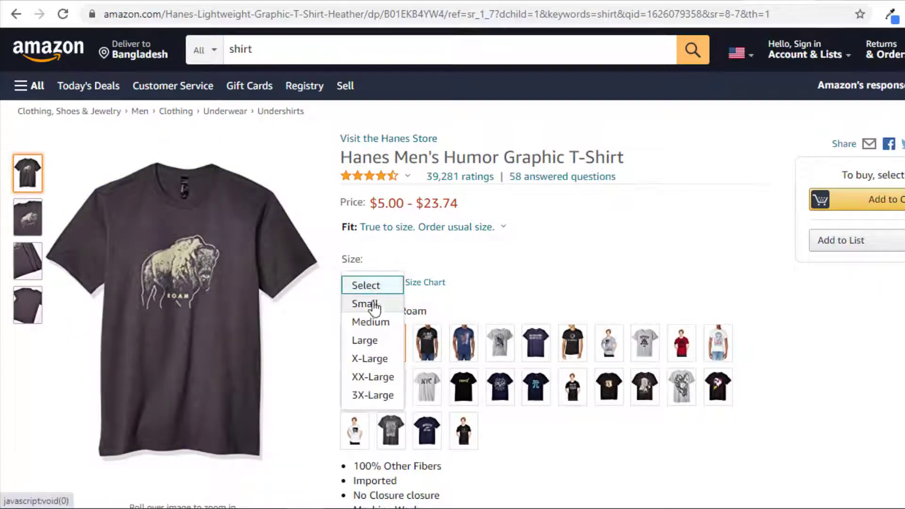
{"action": "left_click", "coordinate": [497, 272]}
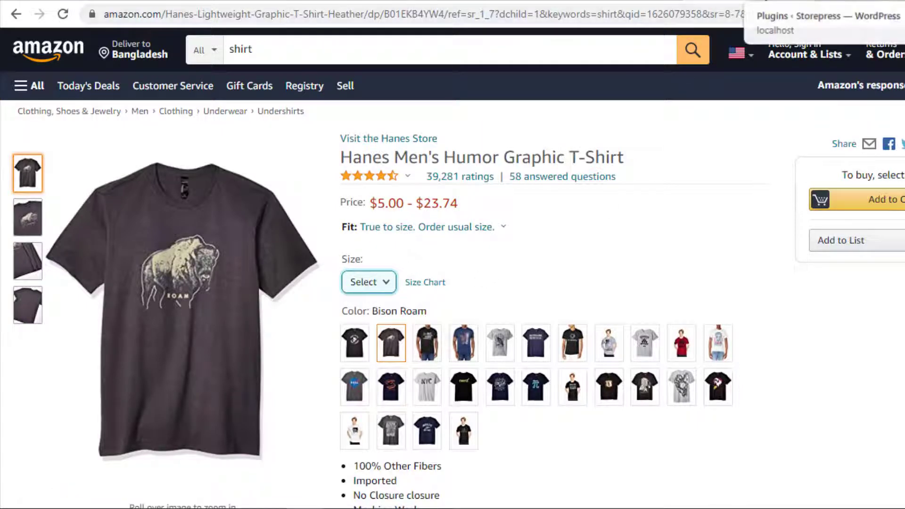
{"action": "left_click", "coordinate": [764, 1]}
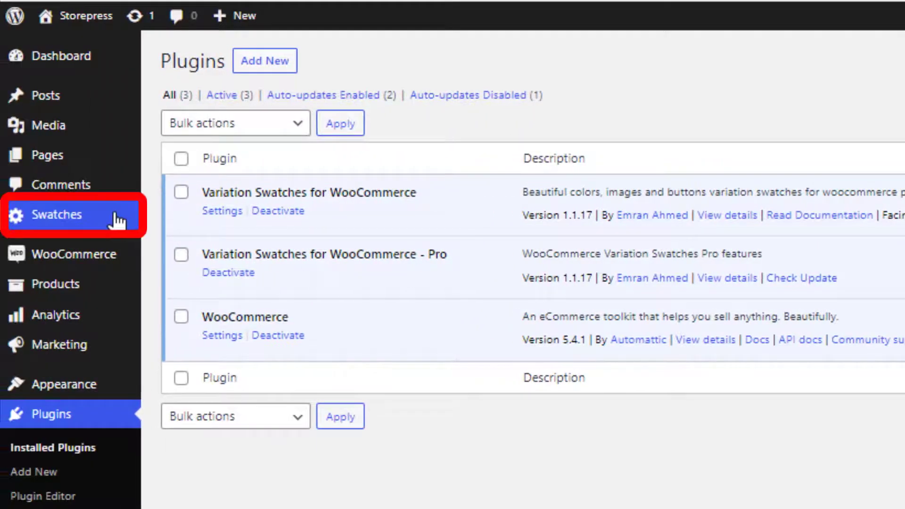
Step: Open the Swatches plugin settings from the admin sidebar
{"action": "left_click", "coordinate": [115, 219]}
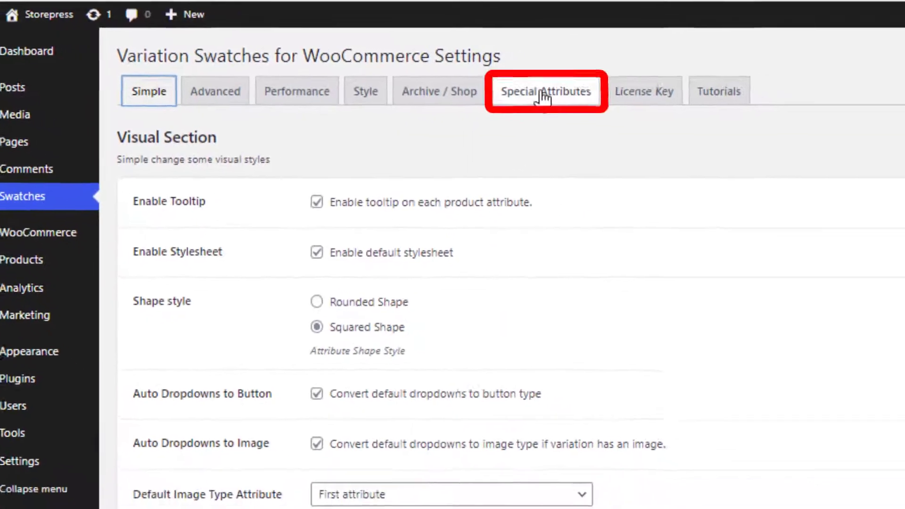
Step: Under Special Attributes, enable Variation Image Preview with Color as the attribute and save
{"action": "left_click", "coordinate": [631, 98]}
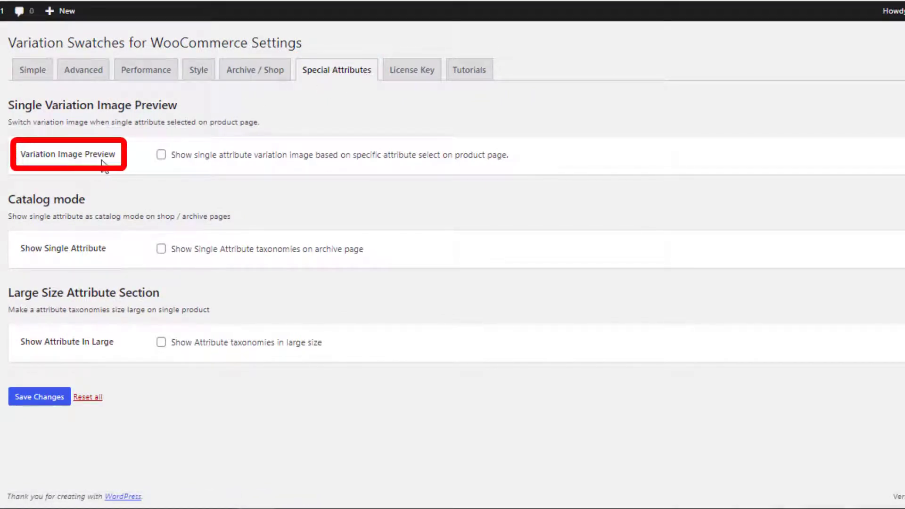
{"action": "left_click", "coordinate": [183, 160]}
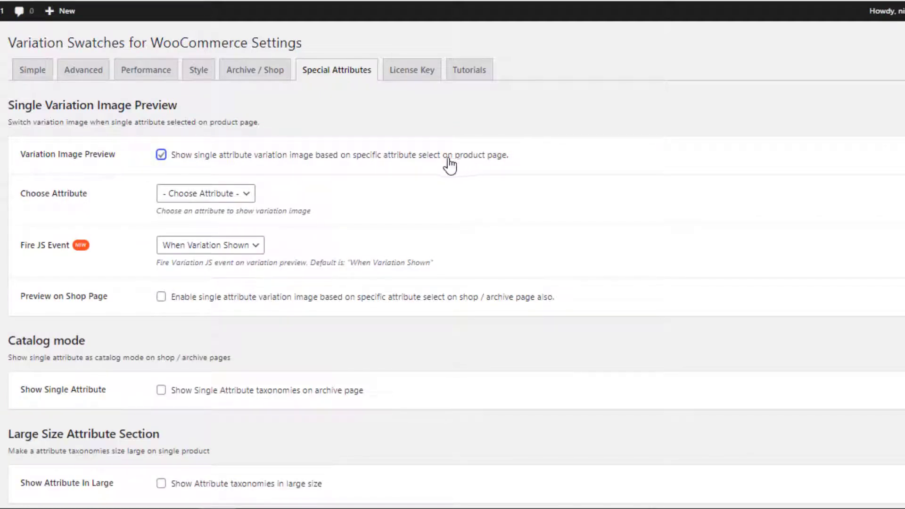
{"action": "left_click", "coordinate": [206, 200]}
{"action": "left_click", "coordinate": [210, 234]}
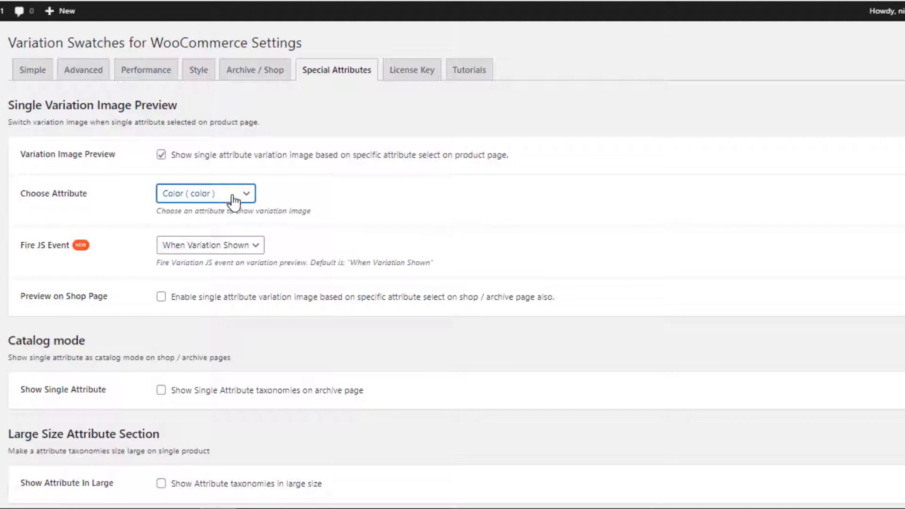
{"action": "scroll", "coordinate": [232, 213], "scroll_direction": "down", "scroll_amount": 2}
{"action": "left_click", "coordinate": [47, 445]}
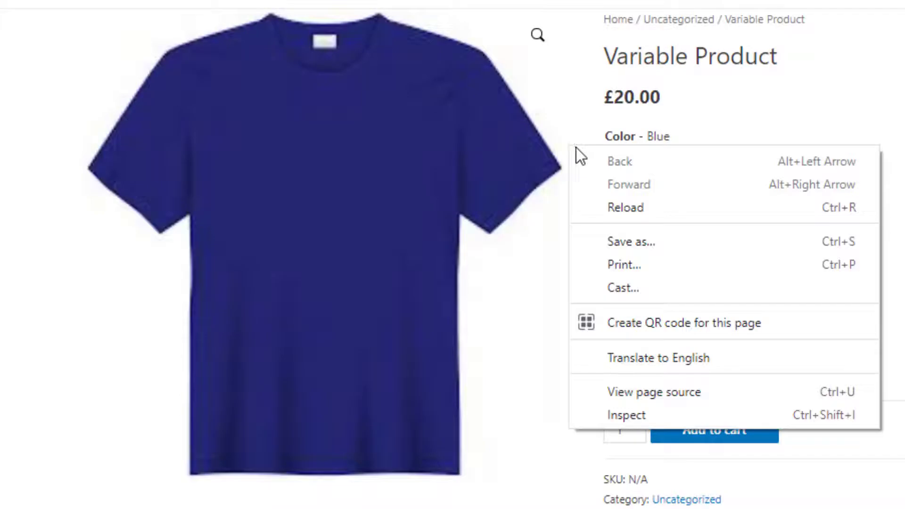
{"action": "left_click", "coordinate": [612, 207]}
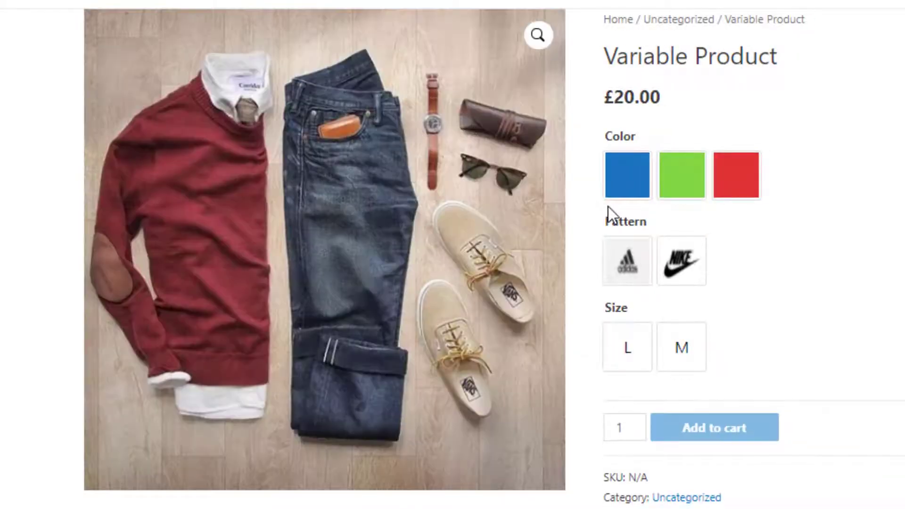
Step: Cycle through the Blue, Green and Red swatches to check each shirt image swaps correctly
{"action": "left_click", "coordinate": [621, 195]}
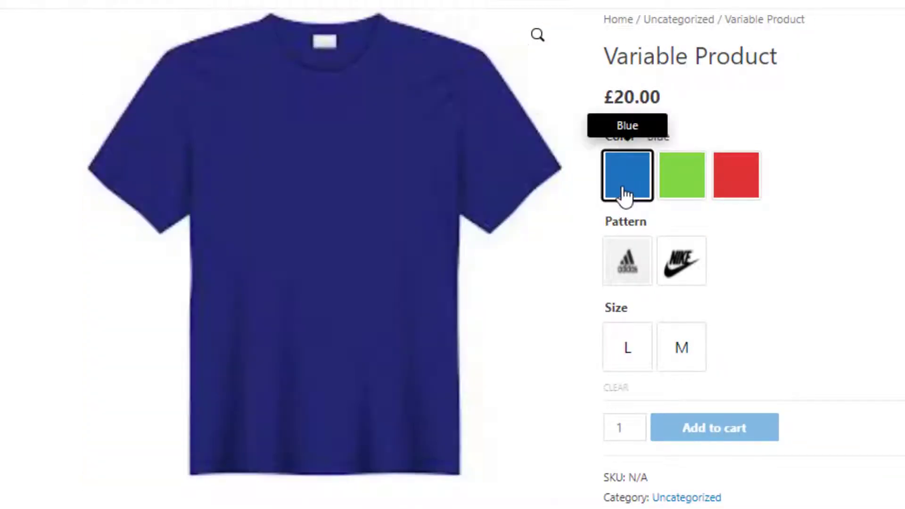
{"action": "left_click", "coordinate": [684, 195]}
{"action": "left_click", "coordinate": [737, 194]}
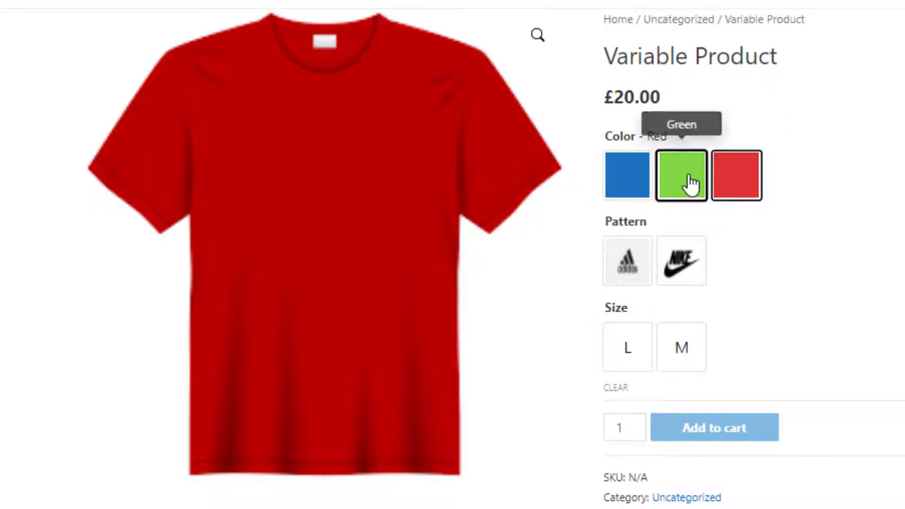
{"action": "left_click", "coordinate": [691, 181]}
{"action": "left_click", "coordinate": [637, 191]}
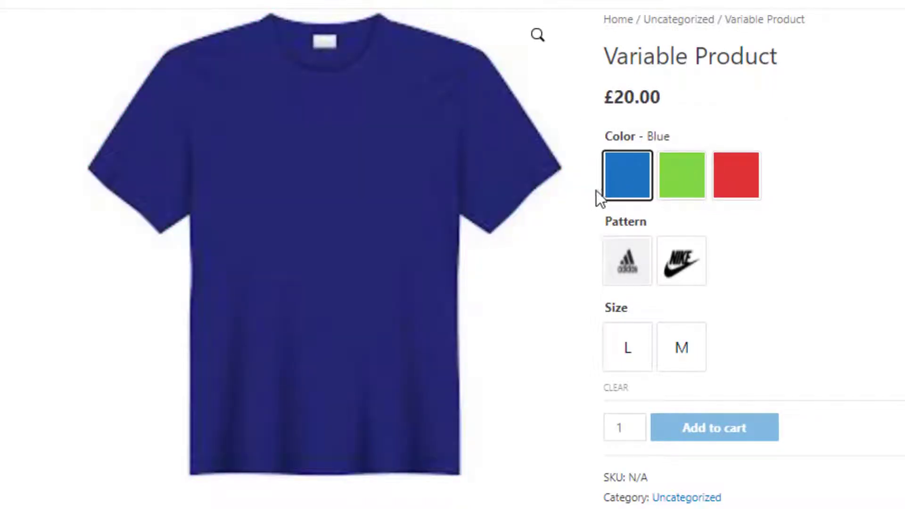
{"action": "left_click", "coordinate": [674, 195]}
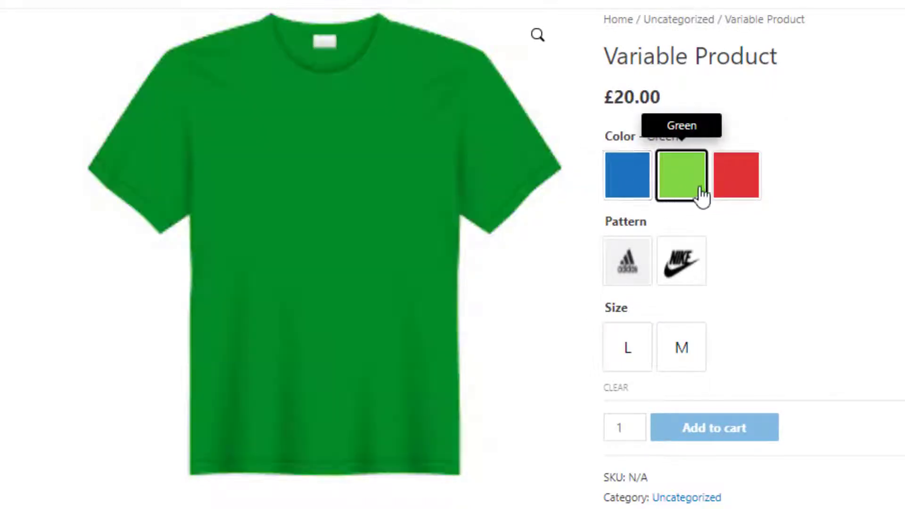
{"action": "left_click", "coordinate": [753, 184]}
Step: Pick the Nike pattern and size L, then clear all selections
{"action": "left_click", "coordinate": [694, 261]}
{"action": "left_click", "coordinate": [643, 352]}
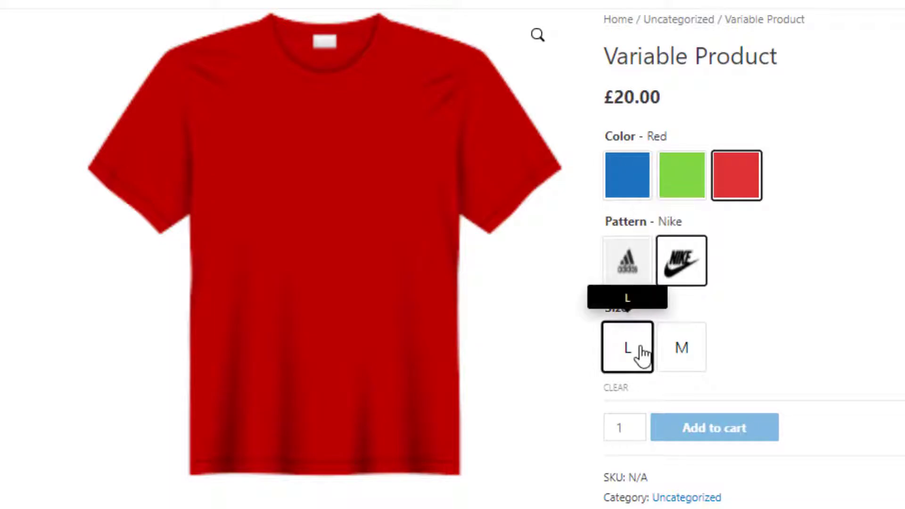
{"action": "left_click", "coordinate": [623, 389]}
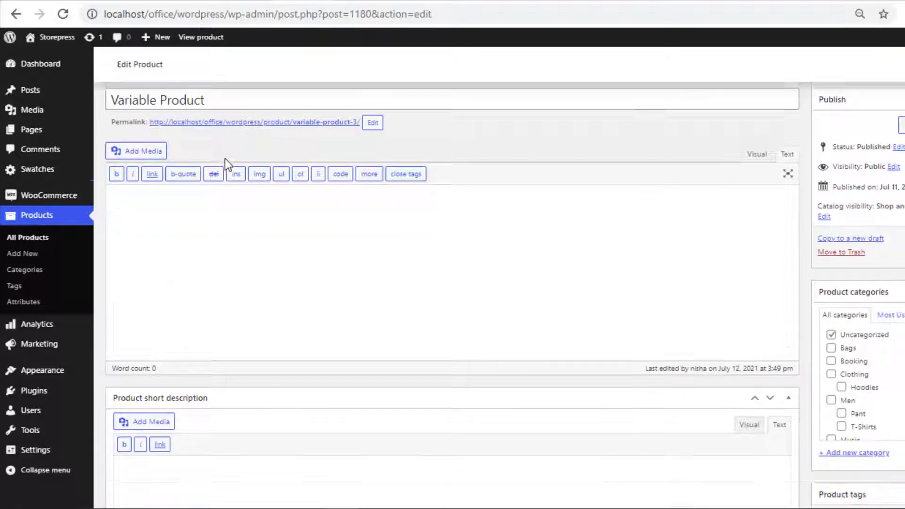
{"action": "scroll", "coordinate": [182, 277], "scroll_direction": "down", "scroll_amount": 8}
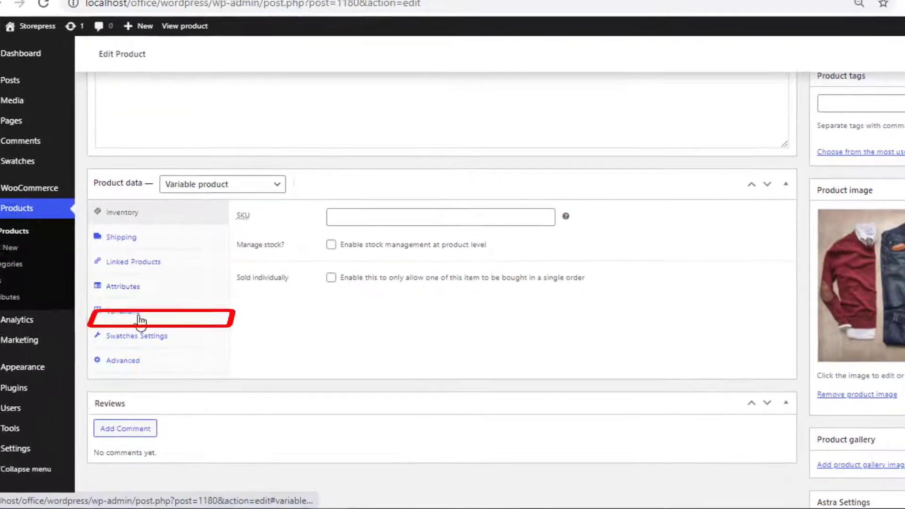
Step: Inspect the colour, pattern and size dropdowns of the Blue, Green and Red variation rows
{"action": "left_click", "coordinate": [140, 319]}
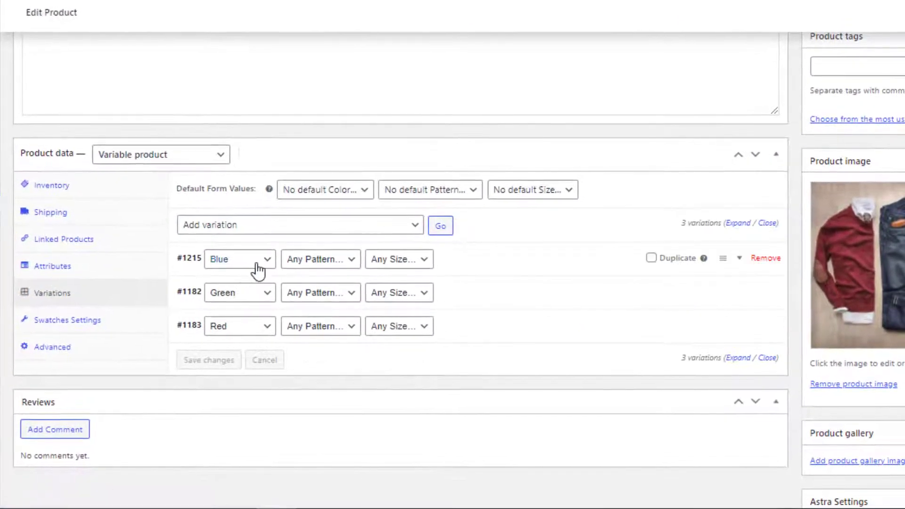
{"action": "left_click", "coordinate": [257, 264]}
{"action": "left_click", "coordinate": [258, 267]}
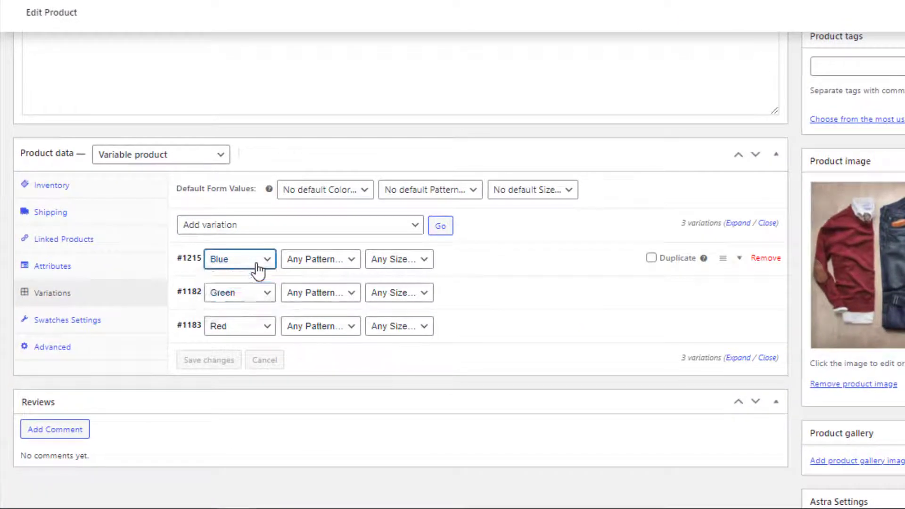
{"action": "left_click", "coordinate": [267, 330]}
{"action": "left_click", "coordinate": [262, 327]}
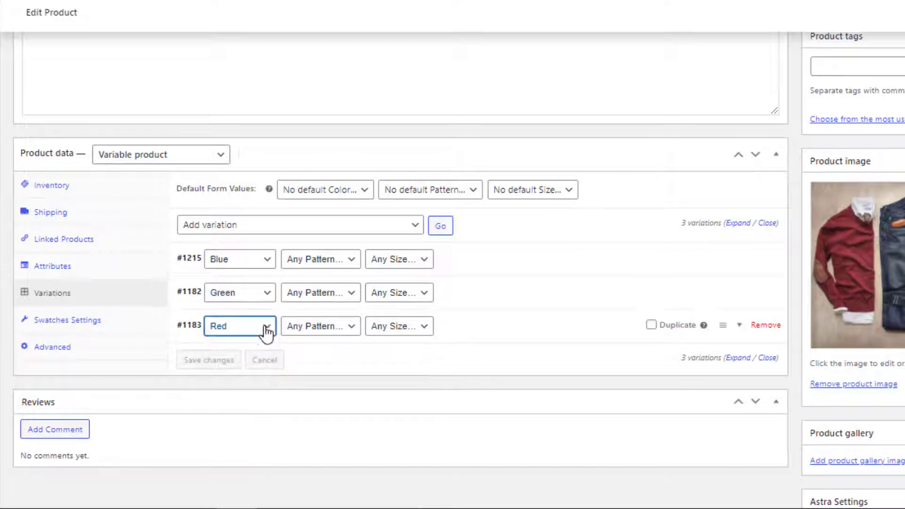
{"action": "left_click", "coordinate": [344, 260]}
{"action": "left_click", "coordinate": [347, 262]}
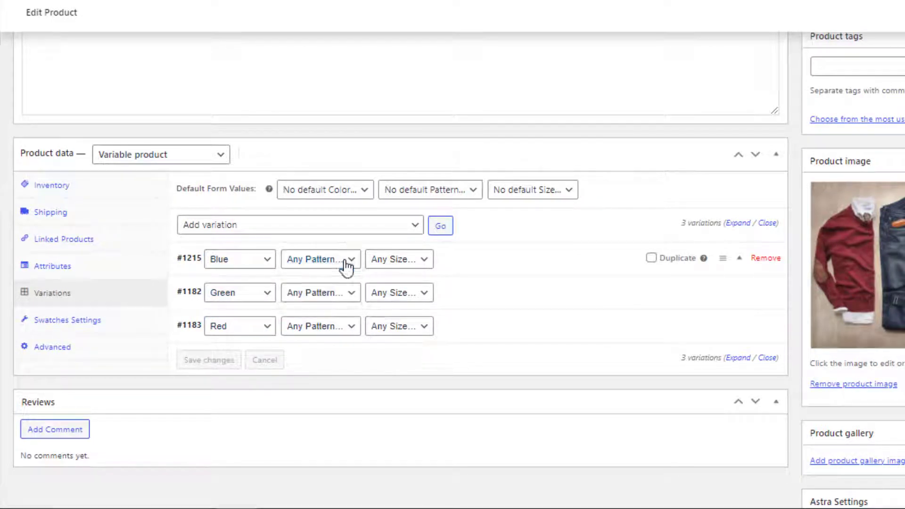
{"action": "left_click", "coordinate": [351, 295]}
{"action": "left_click", "coordinate": [386, 328]}
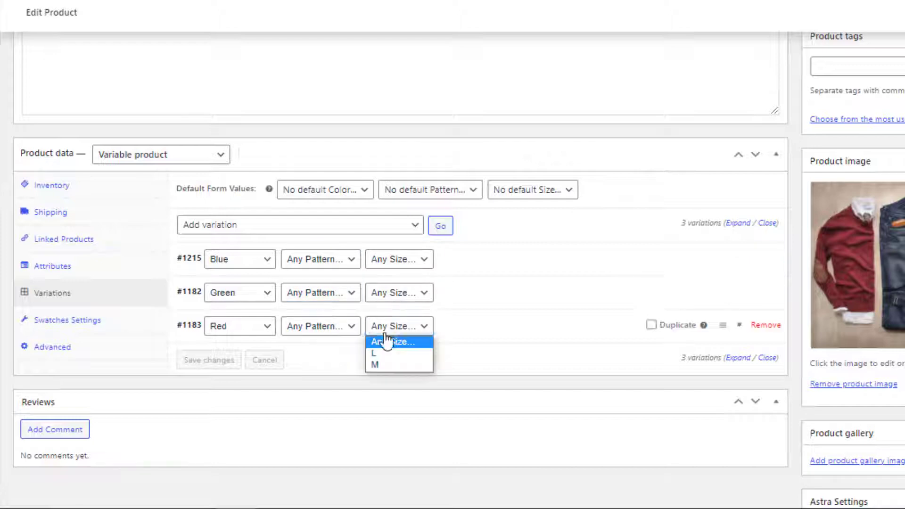
{"action": "left_click", "coordinate": [395, 296]}
{"action": "left_click", "coordinate": [469, 260]}
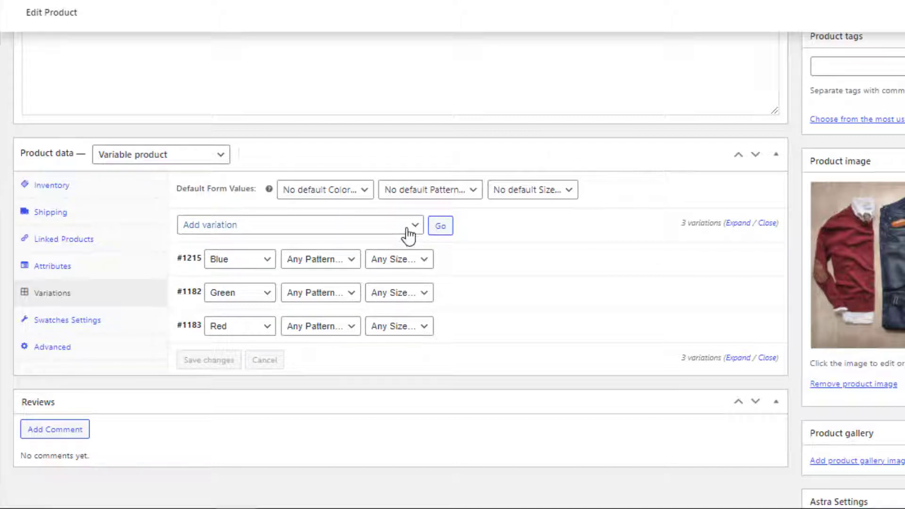
Step: Remove the extra variations #1220 and #1219, confirming each deletion
{"action": "left_click", "coordinate": [436, 228]}
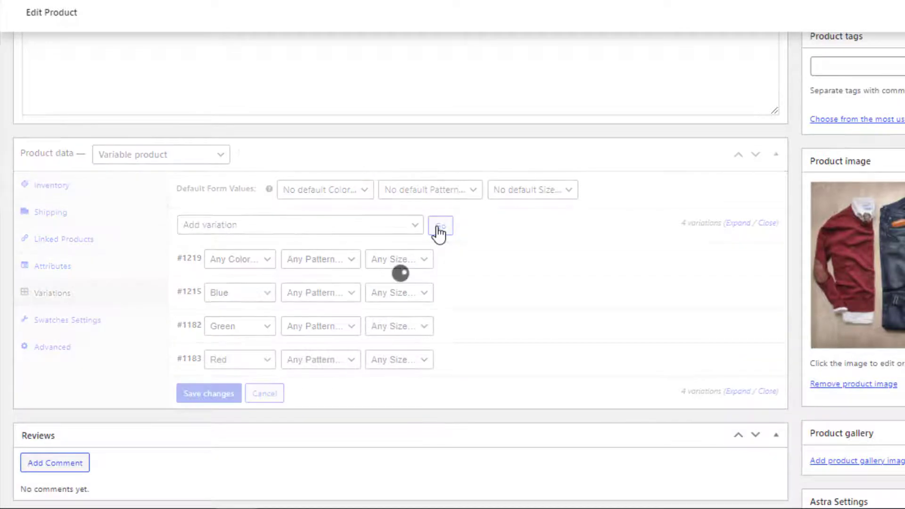
{"action": "left_click", "coordinate": [759, 262]}
{"action": "key", "text": "Return"}
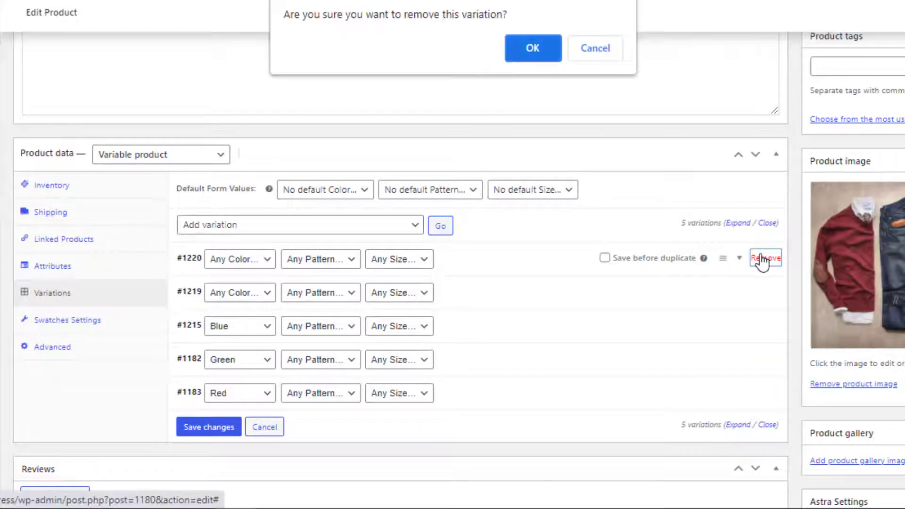
{"action": "key", "text": "Return"}
{"action": "left_click", "coordinate": [766, 298]}
{"action": "key", "text": "Return"}
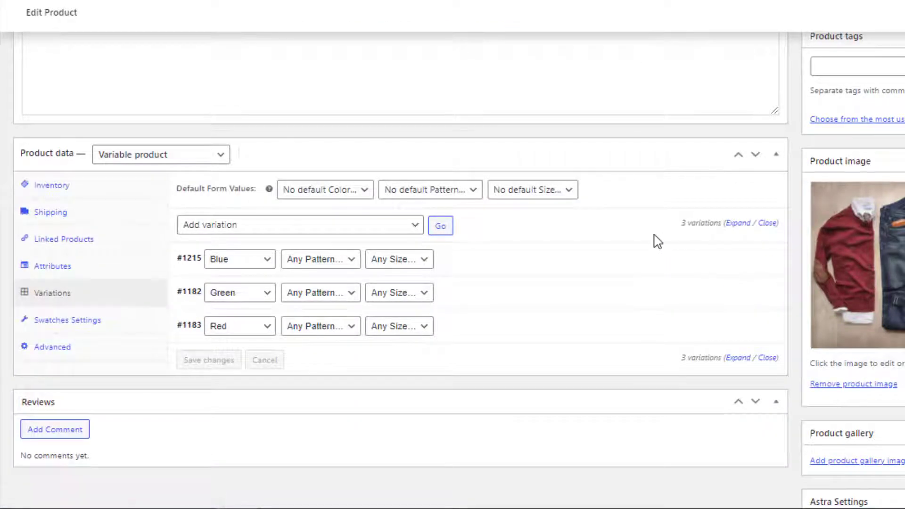
Step: Open the bulk variation actions list twice and dismiss it without choosing anything
{"action": "left_click", "coordinate": [389, 229]}
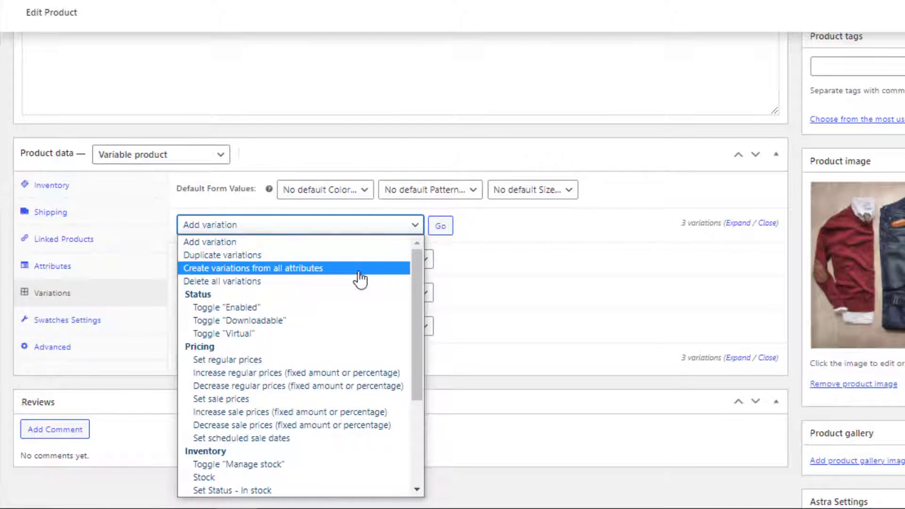
{"action": "key", "text": "Escape"}
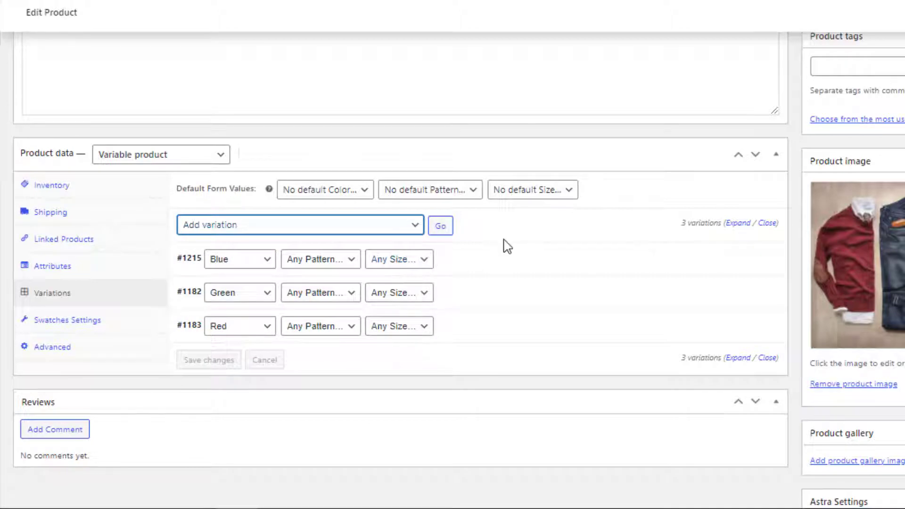
{"action": "left_click", "coordinate": [417, 231]}
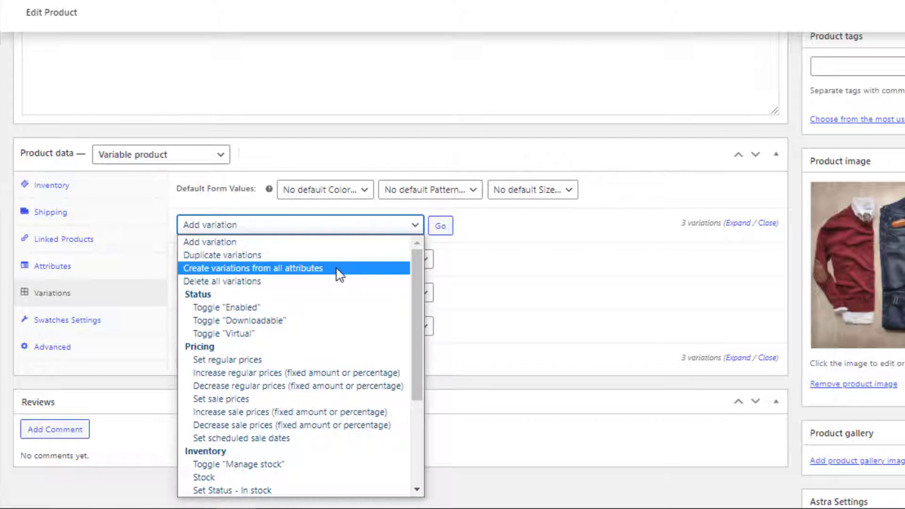
{"action": "left_click", "coordinate": [518, 224]}
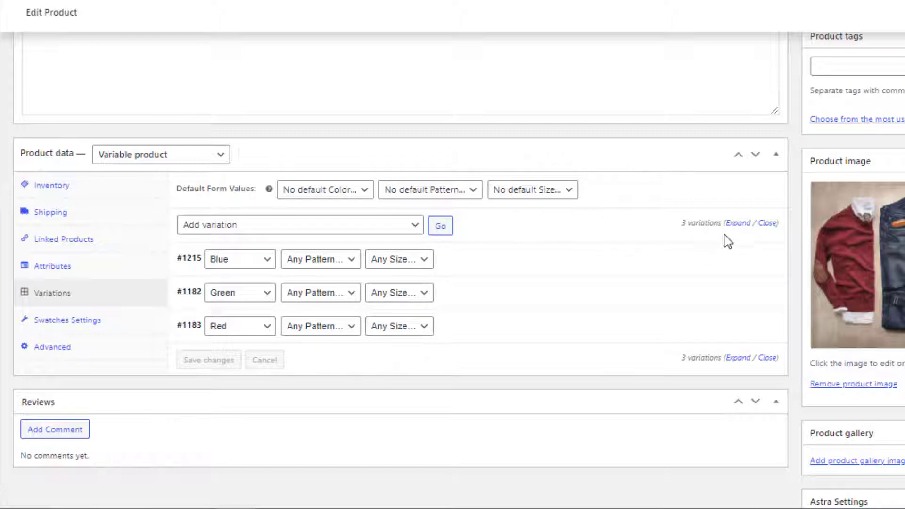
Step: Expand all variations to view each one's shirt image, £20 regular price and In stock status
{"action": "scroll", "coordinate": [738, 231], "scroll_direction": "down", "scroll_amount": 1}
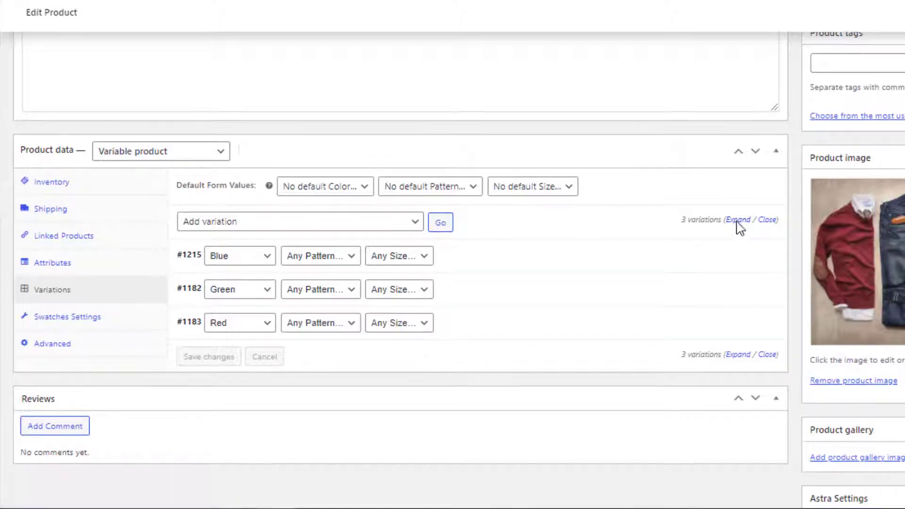
{"action": "left_click", "coordinate": [738, 220]}
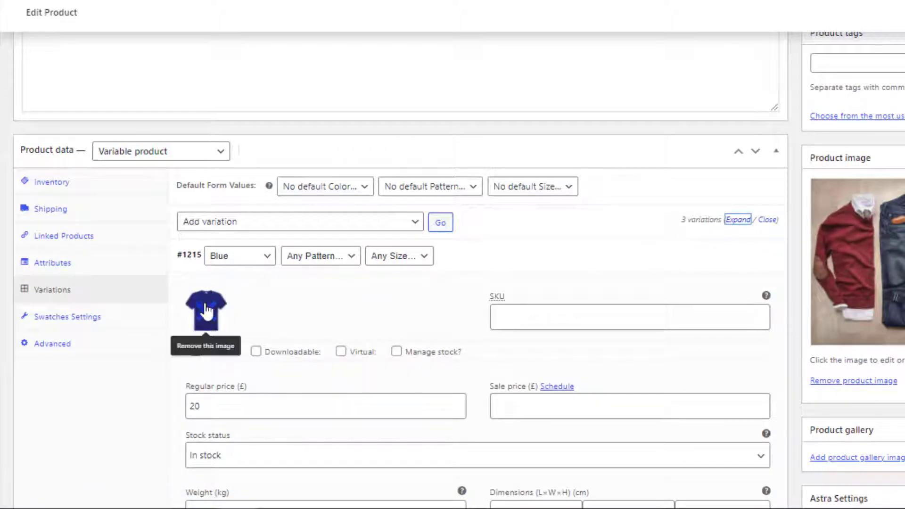
{"action": "scroll", "coordinate": [218, 410], "scroll_direction": "down", "scroll_amount": 5}
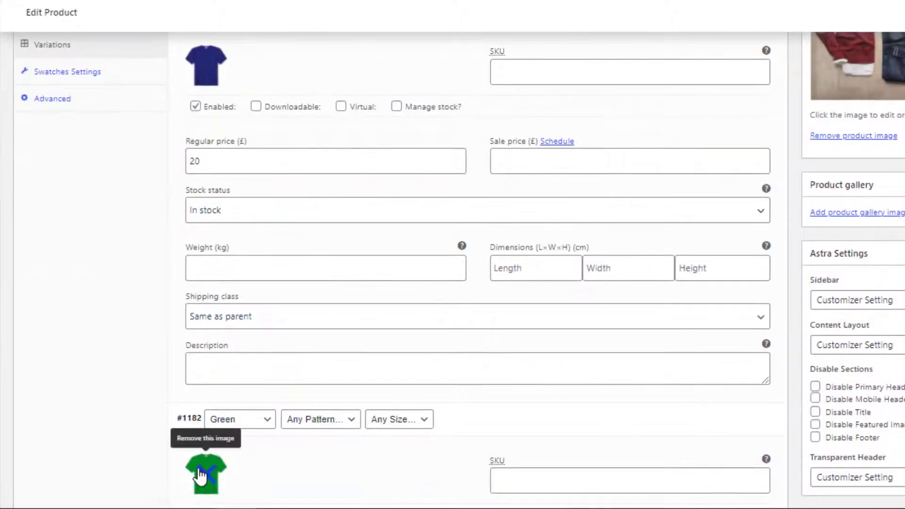
{"action": "scroll", "coordinate": [233, 472], "scroll_direction": "down", "scroll_amount": 10}
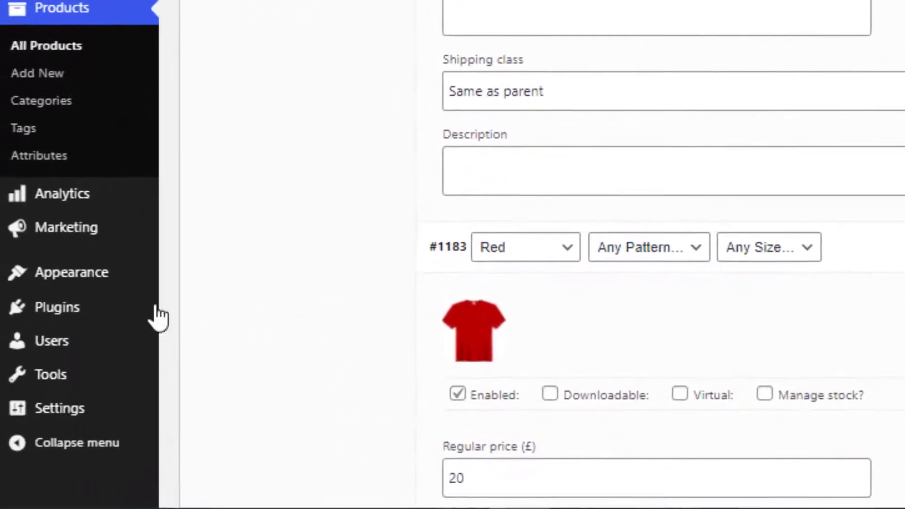
{"action": "mouse_move", "coordinate": [158, 315]}
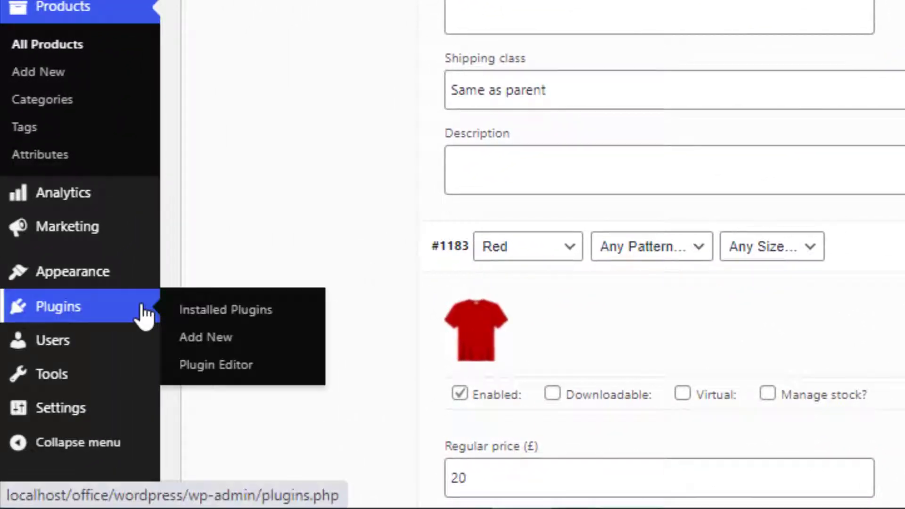
Step: Search the plugin directory for Duplicate Variations for WooCommerce, install it and activate it
{"action": "left_click", "coordinate": [234, 338]}
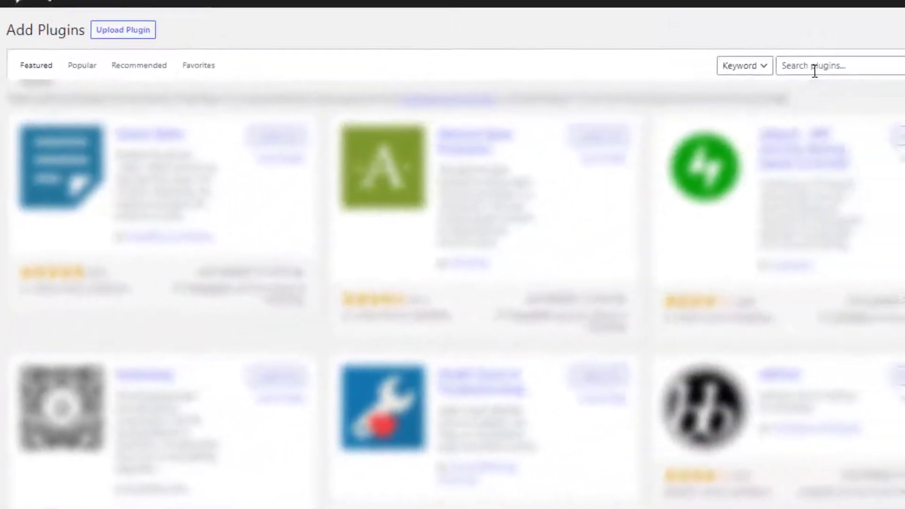
{"action": "left_click", "coordinate": [815, 66]}
{"action": "type", "text": "Duplicate Variations for WooCommerce"}
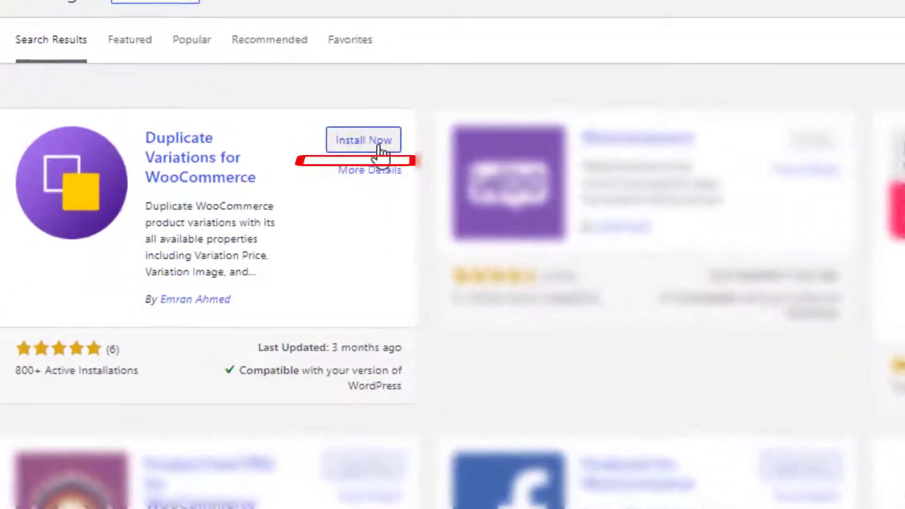
{"action": "left_click", "coordinate": [269, 154]}
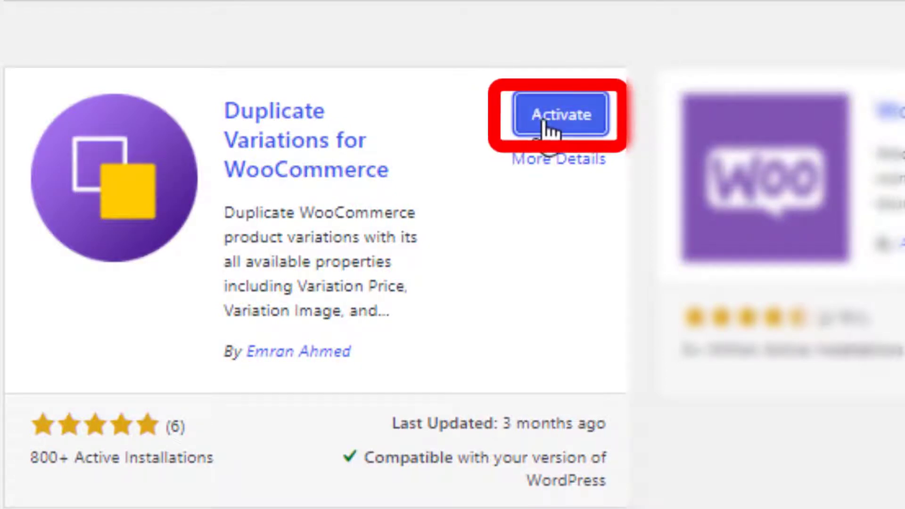
{"action": "left_click", "coordinate": [550, 130]}
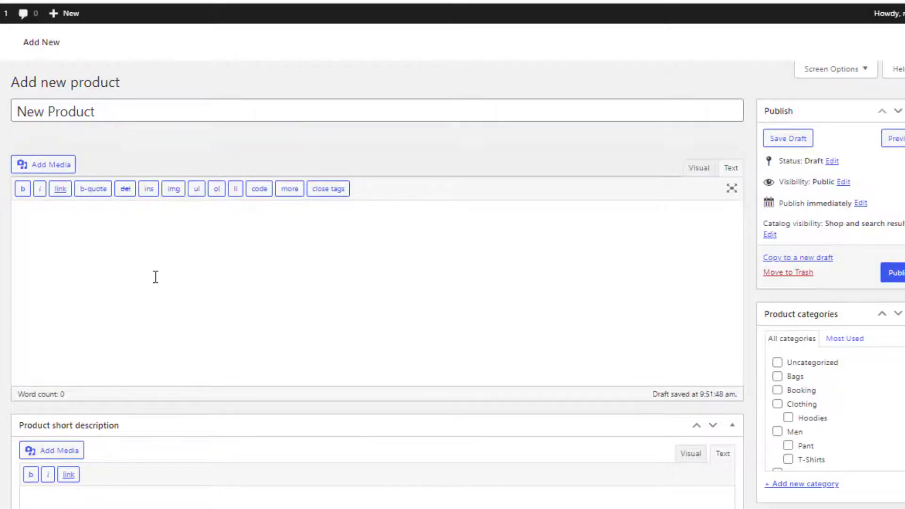
Step: Run Create variations from all attributes in the Variations tab to add 12 variations
{"action": "scroll", "coordinate": [155, 276], "scroll_direction": "down", "scroll_amount": 15}
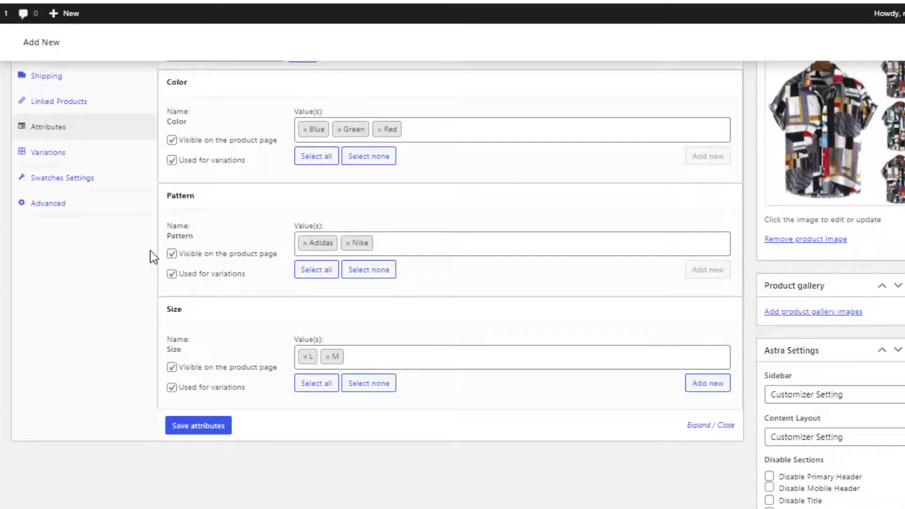
{"action": "mouse_move", "coordinate": [172, 92]}
{"action": "left_click", "coordinate": [82, 153]}
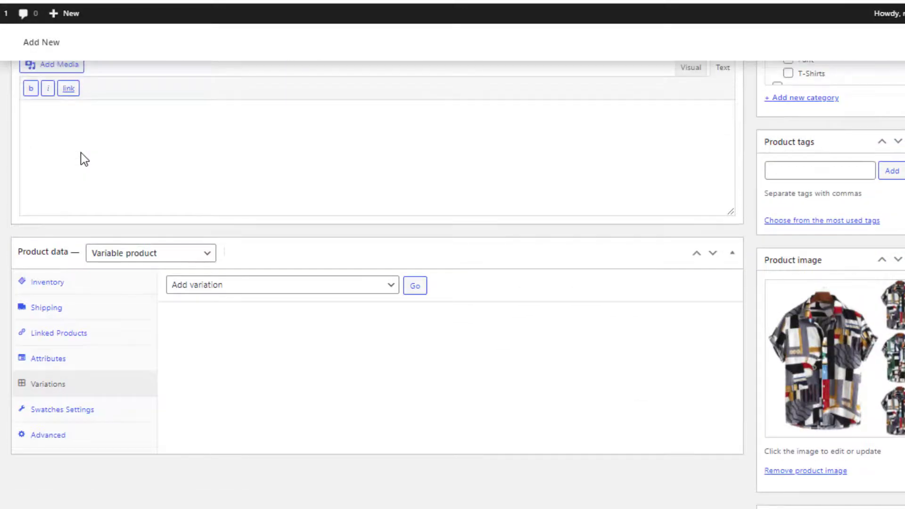
{"action": "left_click", "coordinate": [278, 287]}
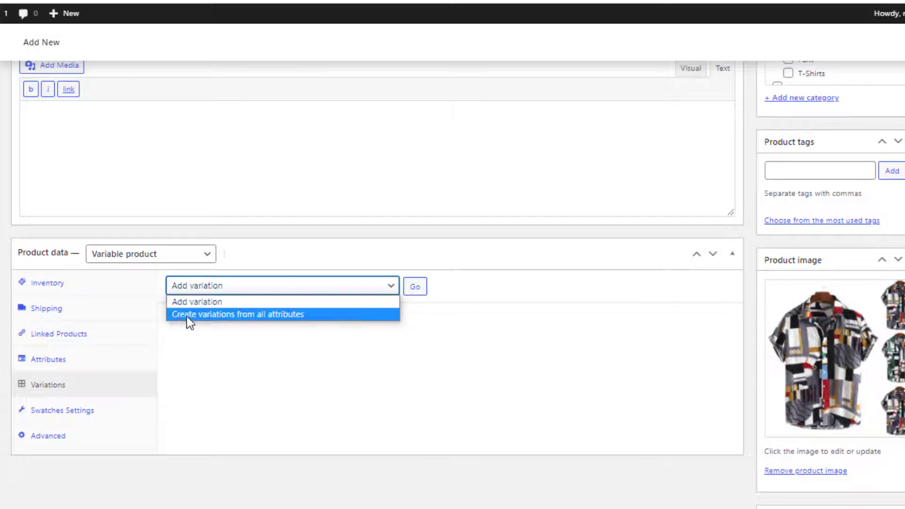
{"action": "left_click", "coordinate": [293, 315]}
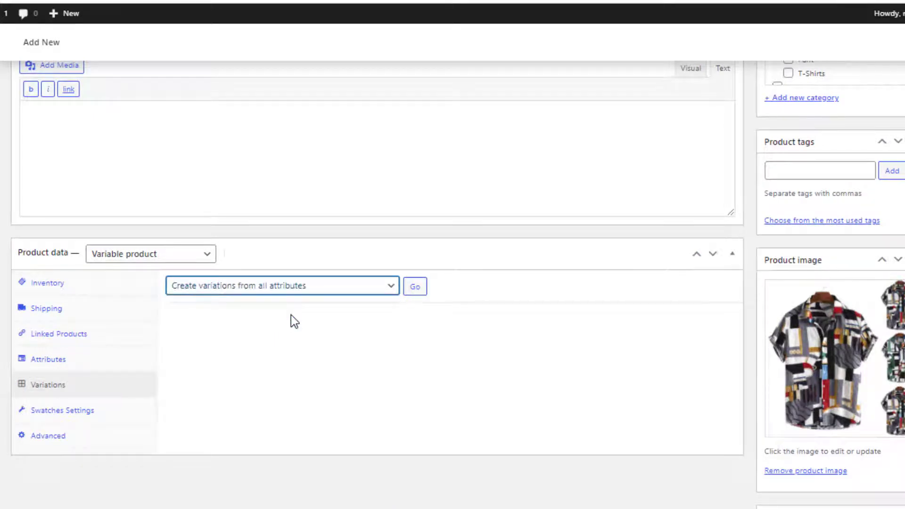
{"action": "left_click", "coordinate": [423, 286]}
{"action": "key", "text": "Return"}
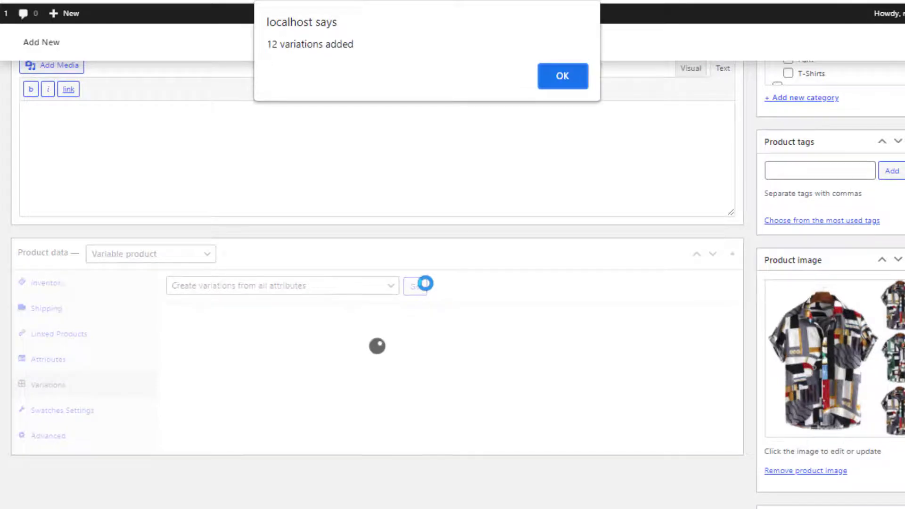
{"action": "key", "text": "Return"}
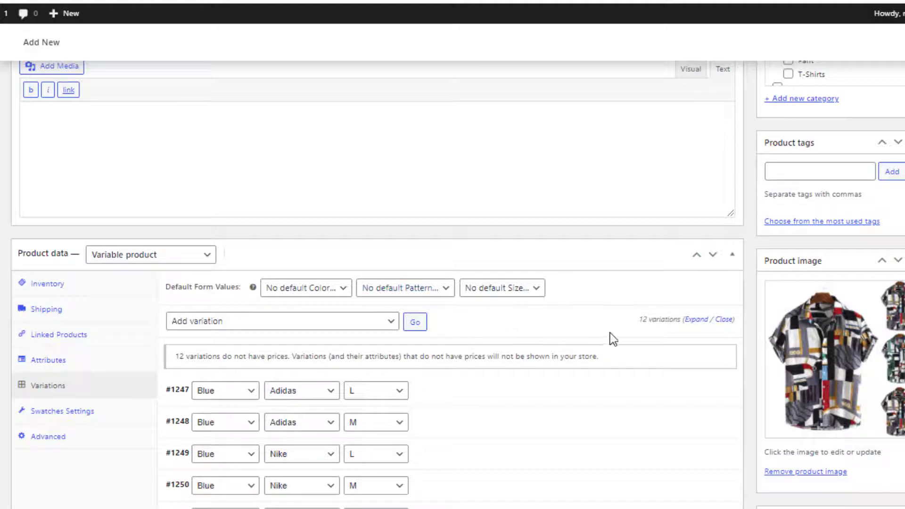
{"action": "left_click", "coordinate": [695, 323]}
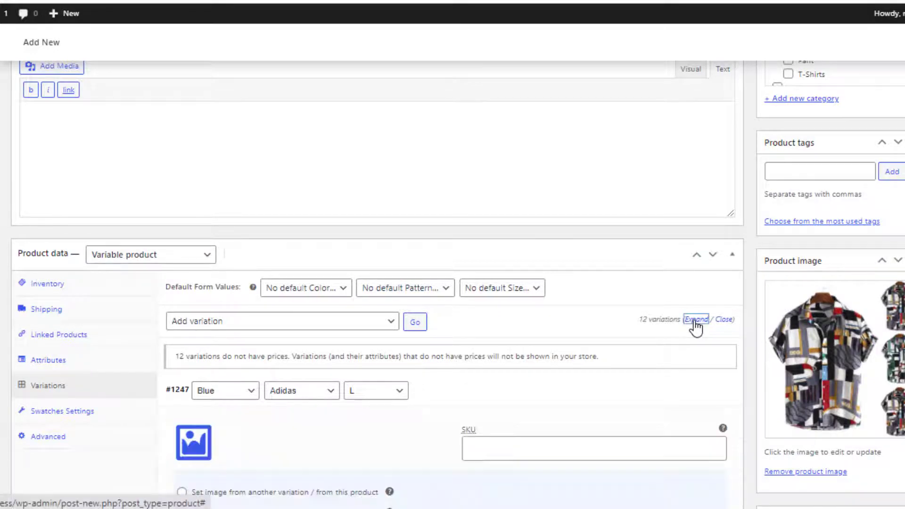
{"action": "scroll", "coordinate": [504, 339], "scroll_direction": "down", "scroll_amount": 5}
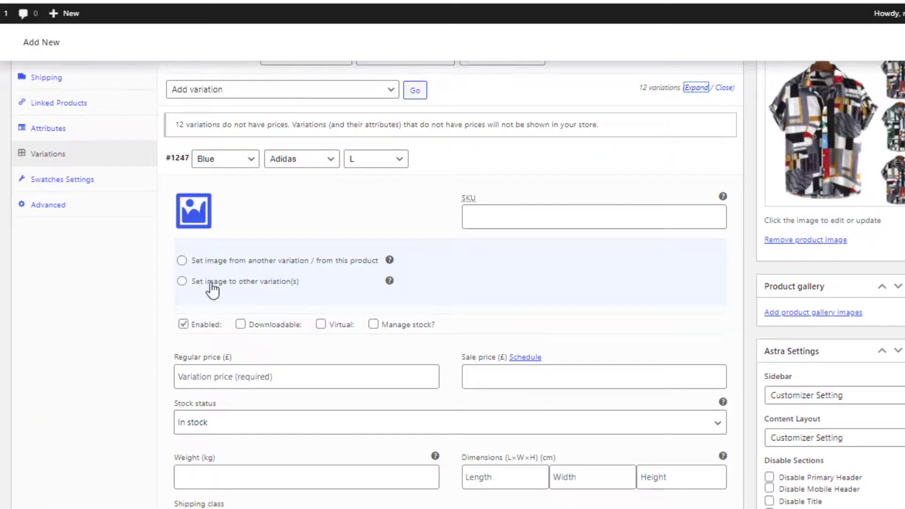
{"action": "scroll", "coordinate": [237, 226], "scroll_direction": "down", "scroll_amount": 8}
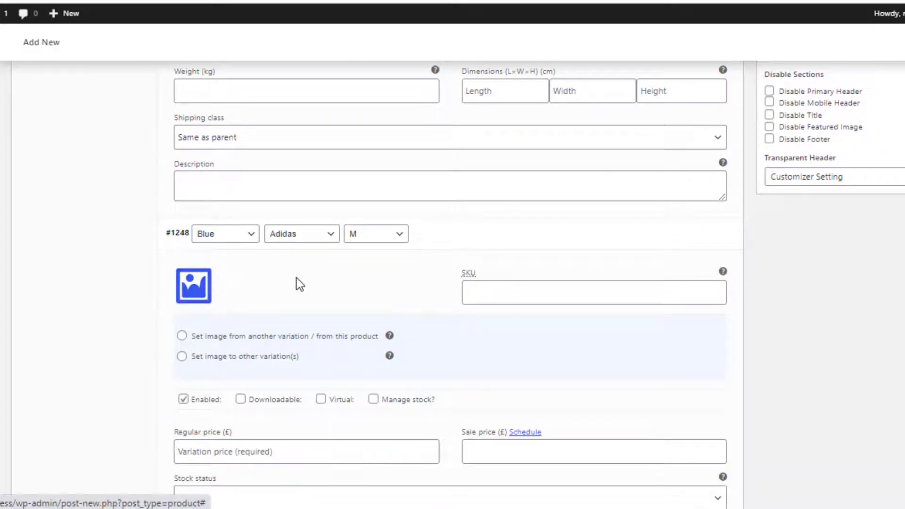
{"action": "scroll", "coordinate": [306, 290], "scroll_direction": "up", "scroll_amount": 10}
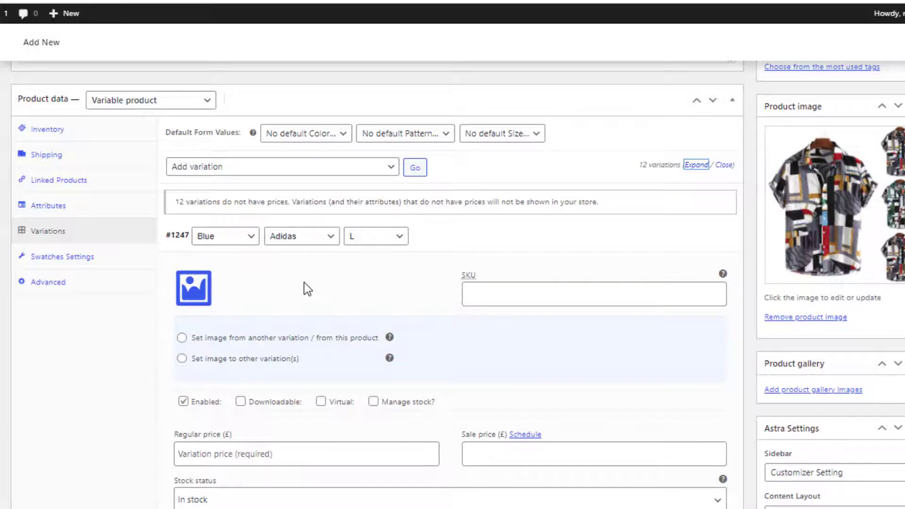
{"action": "left_click", "coordinate": [724, 165]}
{"action": "scroll", "coordinate": [531, 249], "scroll_direction": "down", "scroll_amount": 2}
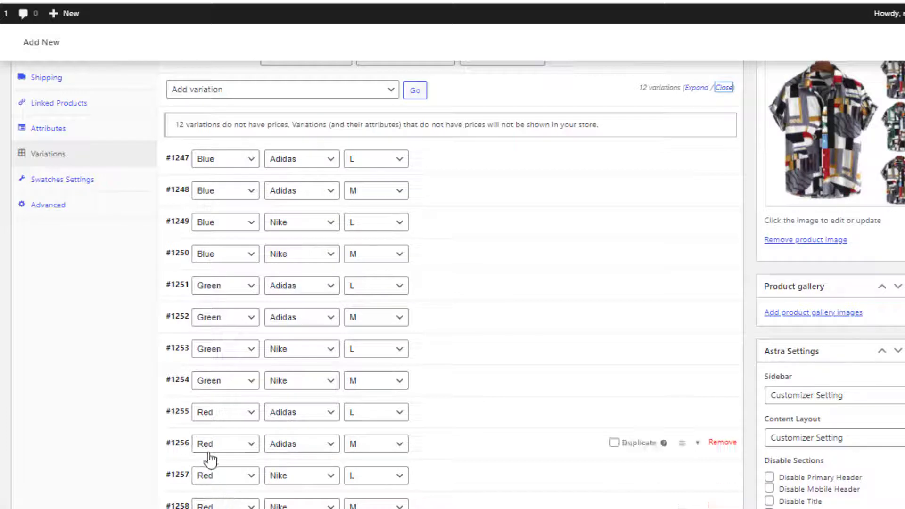
{"action": "scroll", "coordinate": [150, 168], "scroll_direction": "down", "scroll_amount": 2}
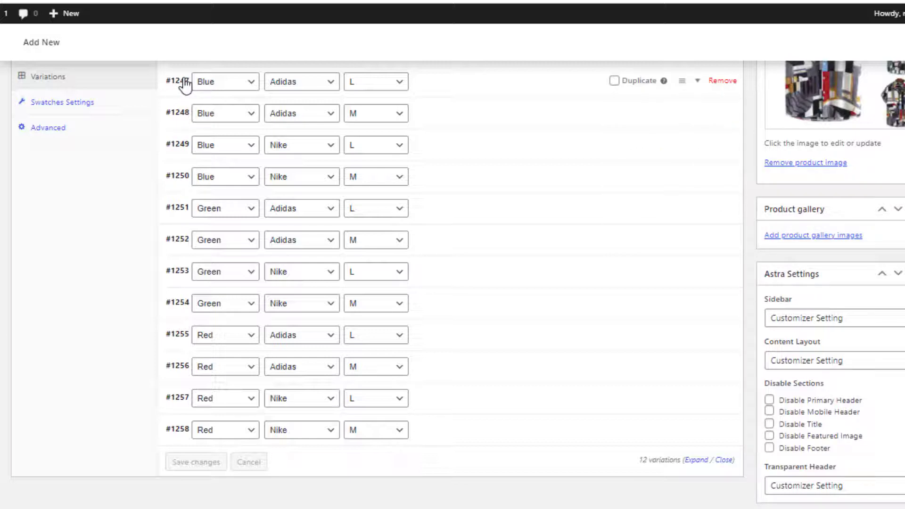
Step: Set the navy T-shirt picture from the media library as variation #1247's image
{"action": "left_click", "coordinate": [417, 85]}
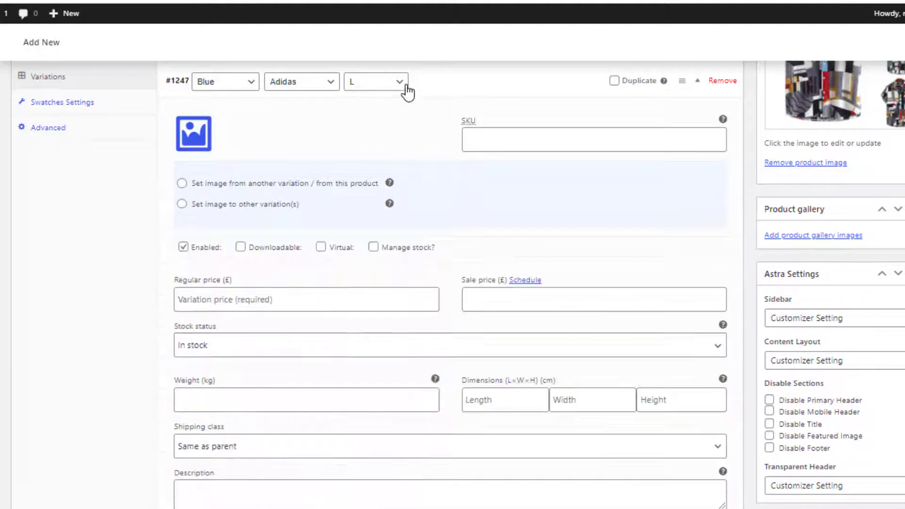
{"action": "left_click", "coordinate": [194, 147]}
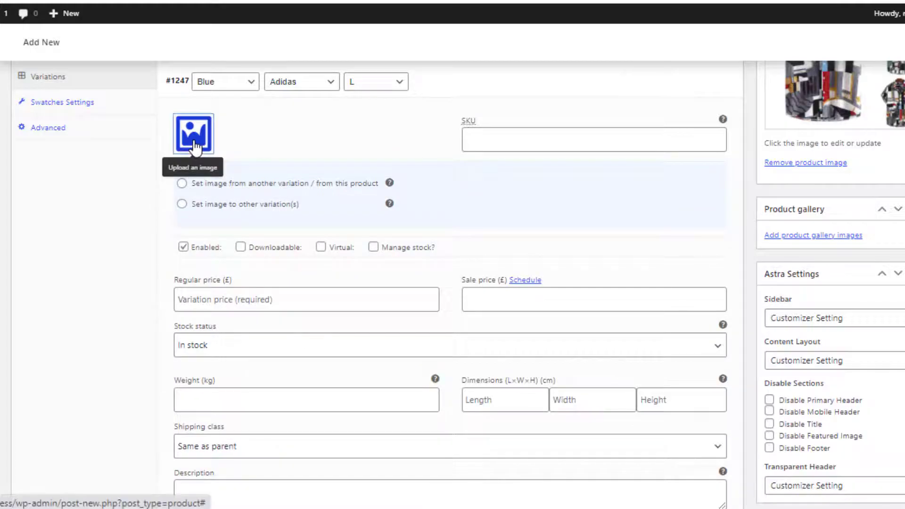
{"action": "left_click", "coordinate": [315, 149]}
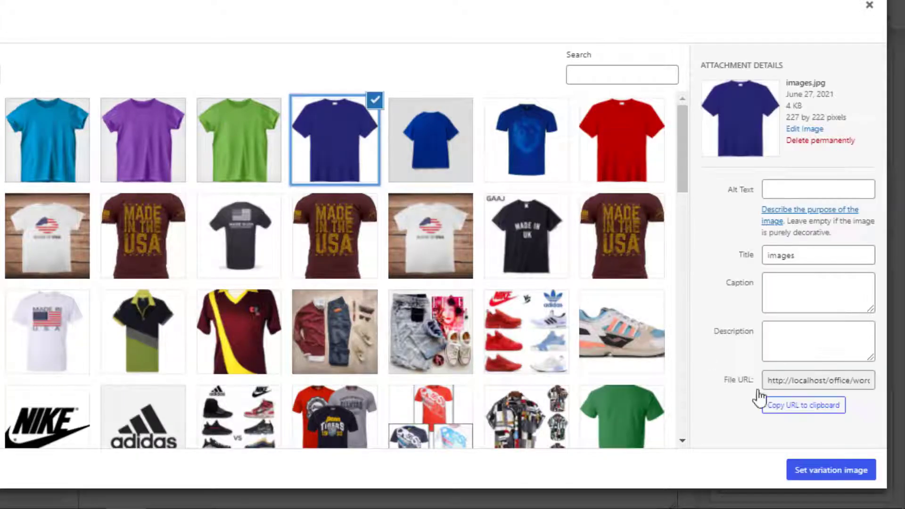
{"action": "left_click", "coordinate": [810, 470]}
{"action": "left_click", "coordinate": [432, 94]}
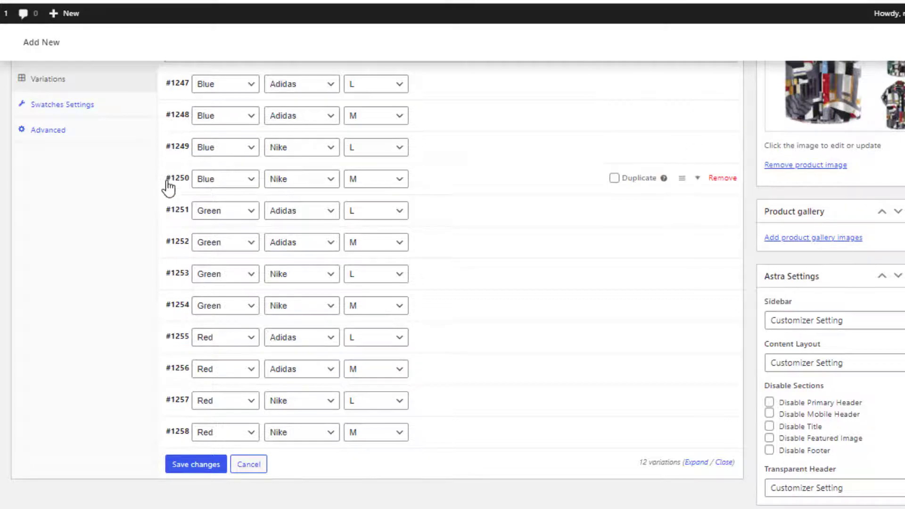
Step: Copy #1247's image to variations #1248, #1249 and #1250, then save the variations
{"action": "left_click", "coordinate": [415, 90]}
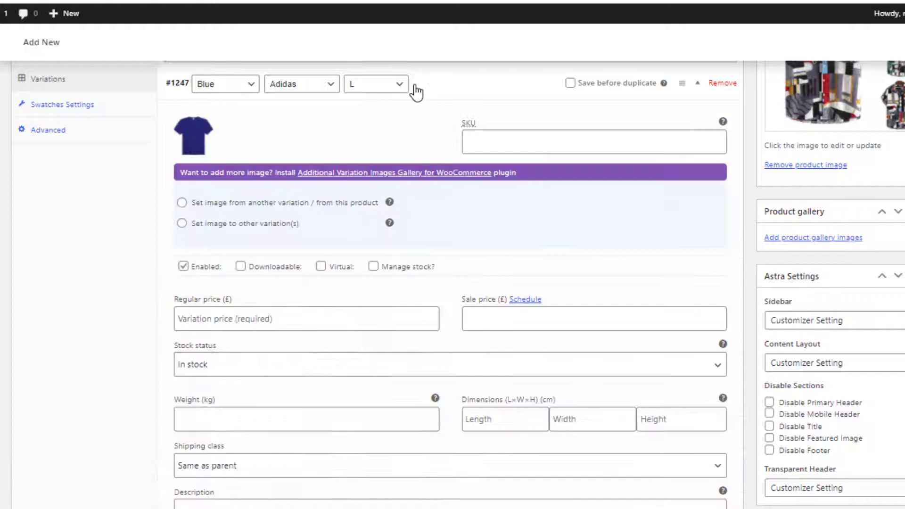
{"action": "left_click", "coordinate": [182, 224]}
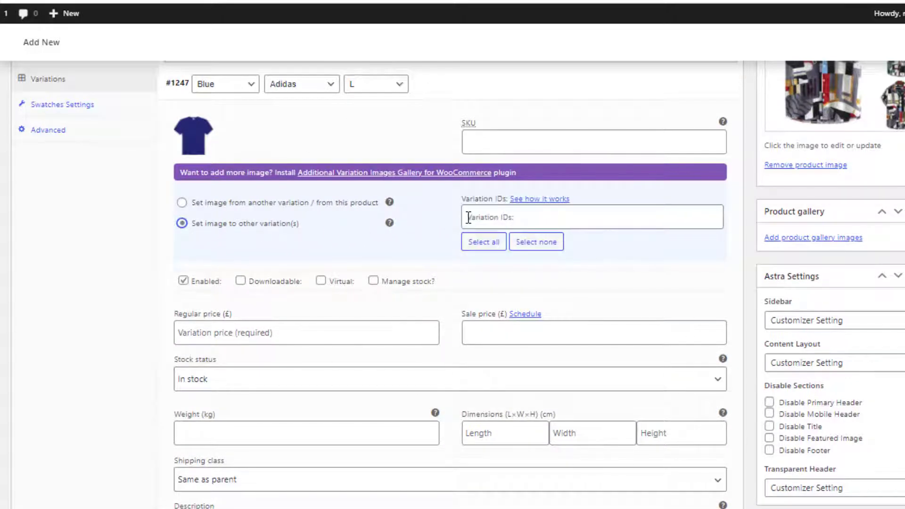
{"action": "left_click", "coordinate": [523, 216]}
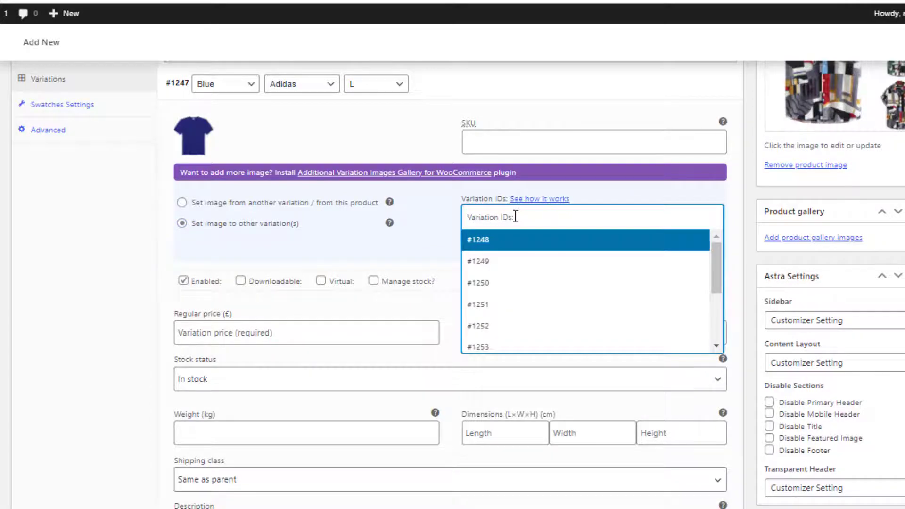
{"action": "left_click", "coordinate": [483, 241]}
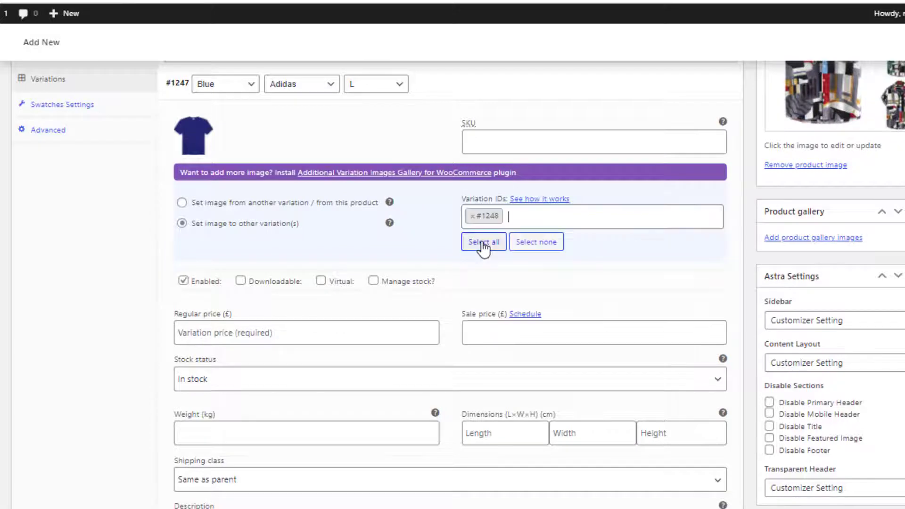
{"action": "left_click", "coordinate": [522, 217]}
{"action": "left_click", "coordinate": [487, 259]}
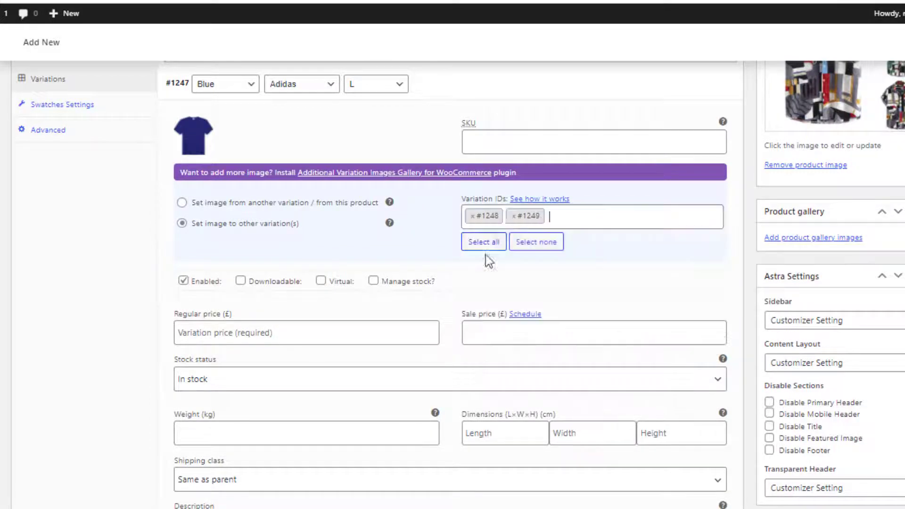
{"action": "left_click", "coordinate": [564, 215]}
{"action": "left_click", "coordinate": [486, 281]}
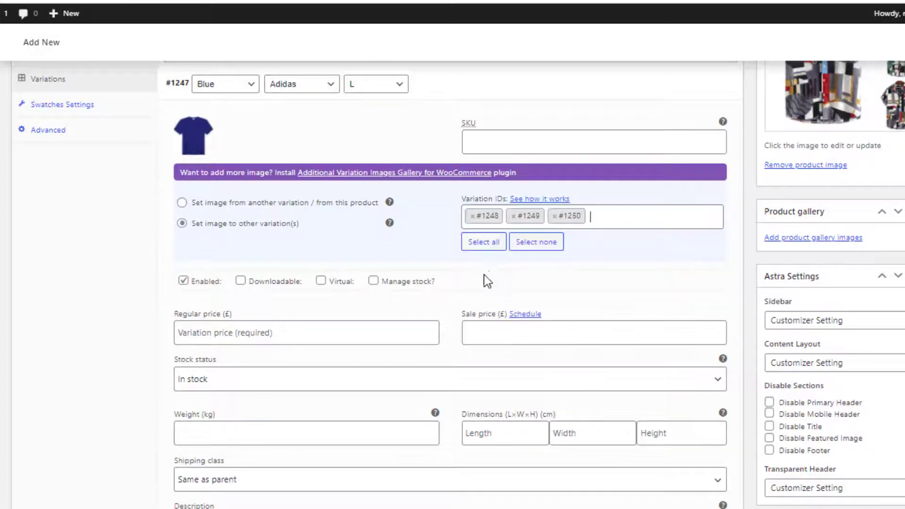
{"action": "left_click", "coordinate": [590, 216]}
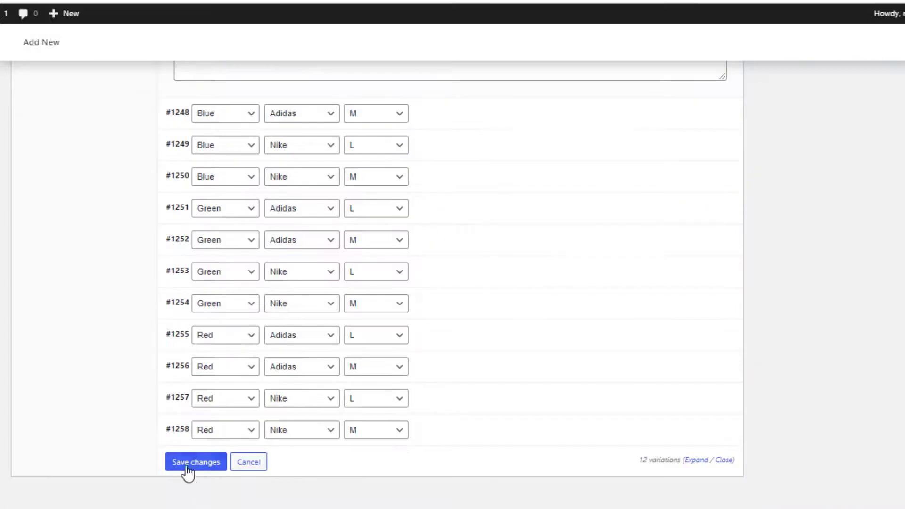
{"action": "left_click", "coordinate": [193, 441]}
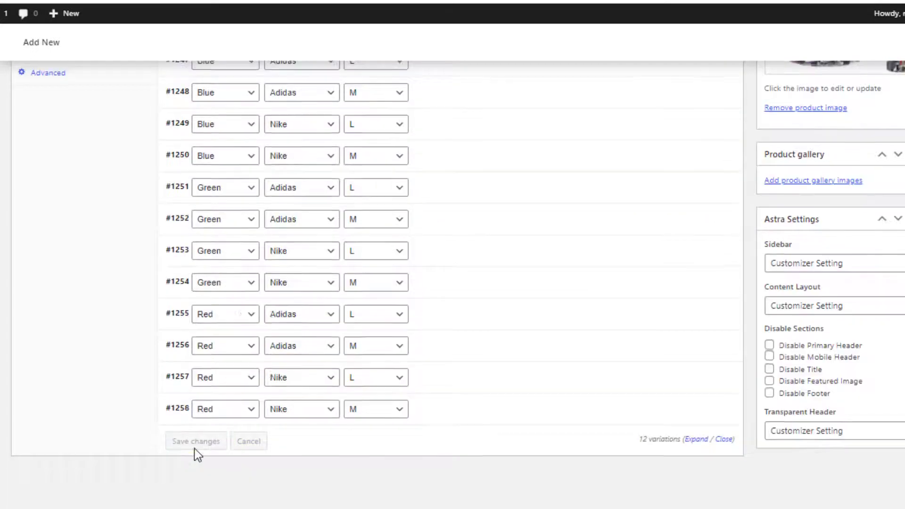
{"action": "left_click", "coordinate": [448, 178]}
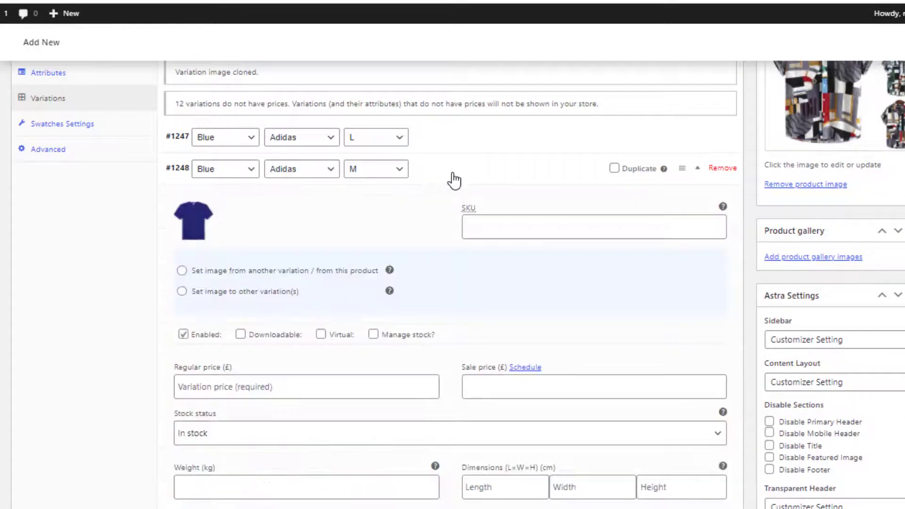
{"action": "scroll", "coordinate": [446, 274], "scroll_direction": "down", "scroll_amount": 8}
{"action": "left_click", "coordinate": [453, 243]}
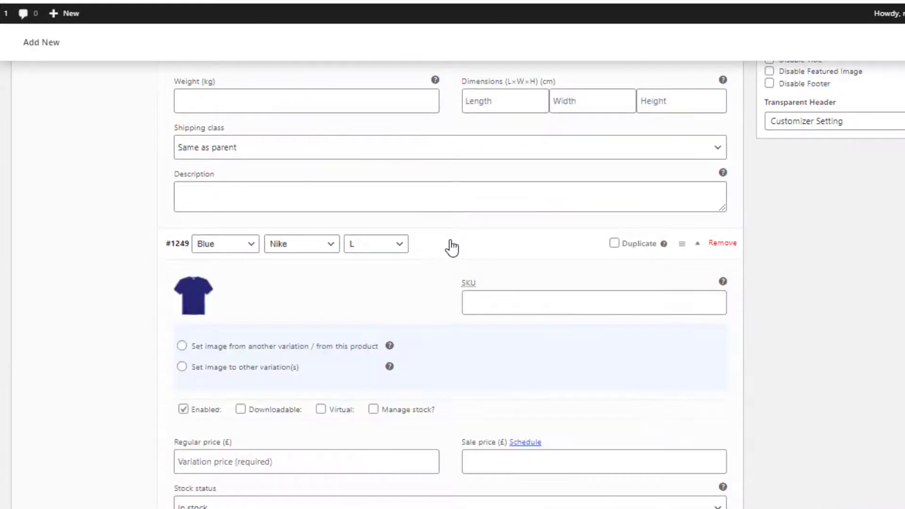
{"action": "scroll", "coordinate": [449, 246], "scroll_direction": "down", "scroll_amount": 8}
{"action": "left_click", "coordinate": [447, 250]}
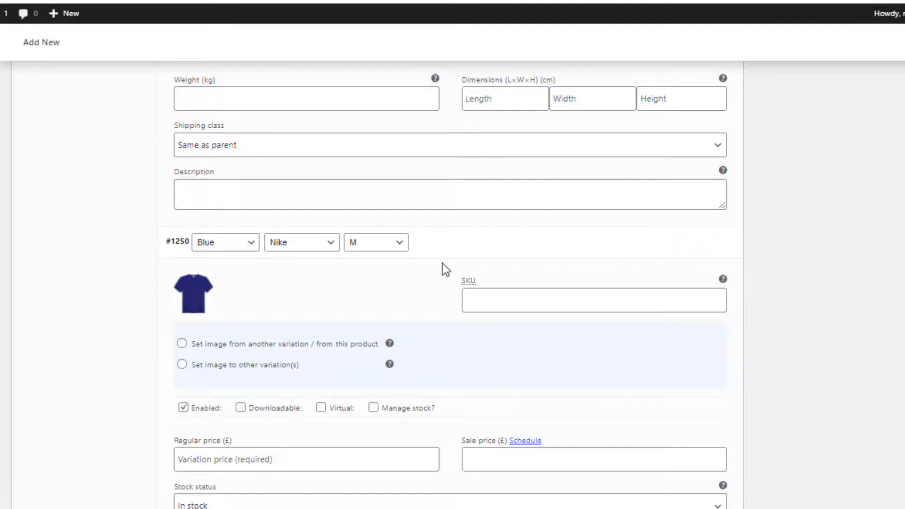
{"action": "scroll", "coordinate": [511, 240], "scroll_direction": "up", "scroll_amount": 20}
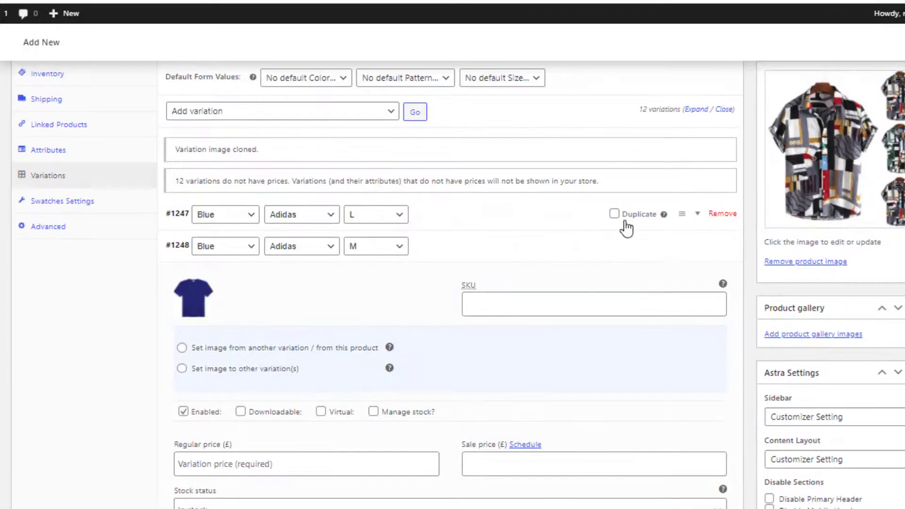
{"action": "left_click", "coordinate": [725, 109]}
{"action": "scroll", "coordinate": [537, 212], "scroll_direction": "down", "scroll_amount": 2}
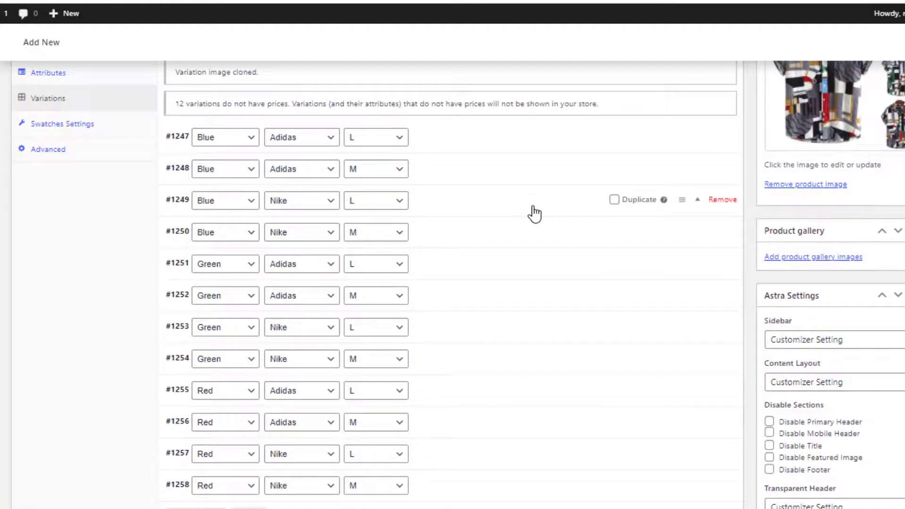
Step: Set the green T-shirt picture as variation #1251's image
{"action": "left_click", "coordinate": [431, 272]}
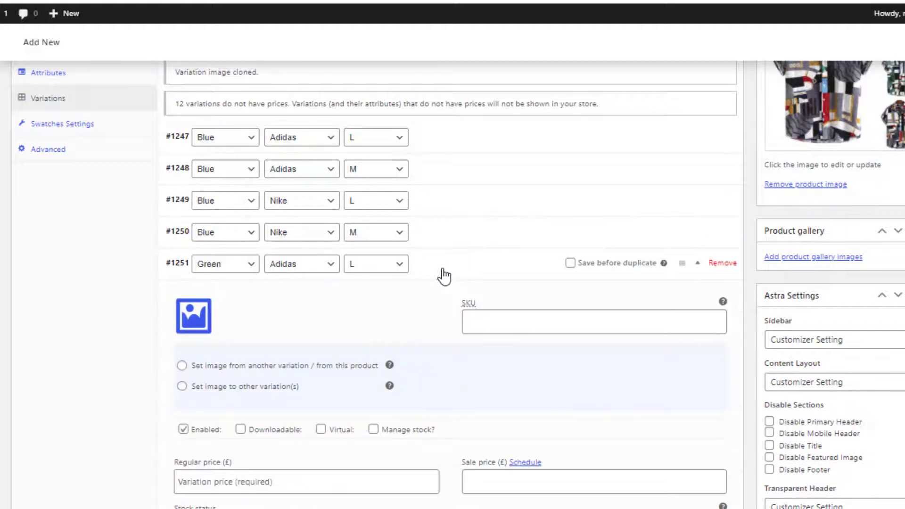
{"action": "left_click", "coordinate": [194, 316]}
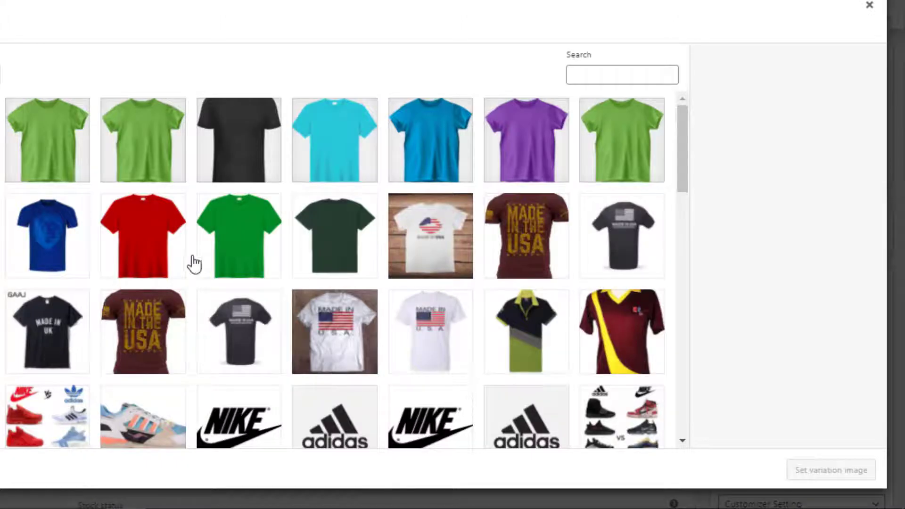
{"action": "left_click", "coordinate": [317, 266]}
{"action": "left_click", "coordinate": [831, 470]}
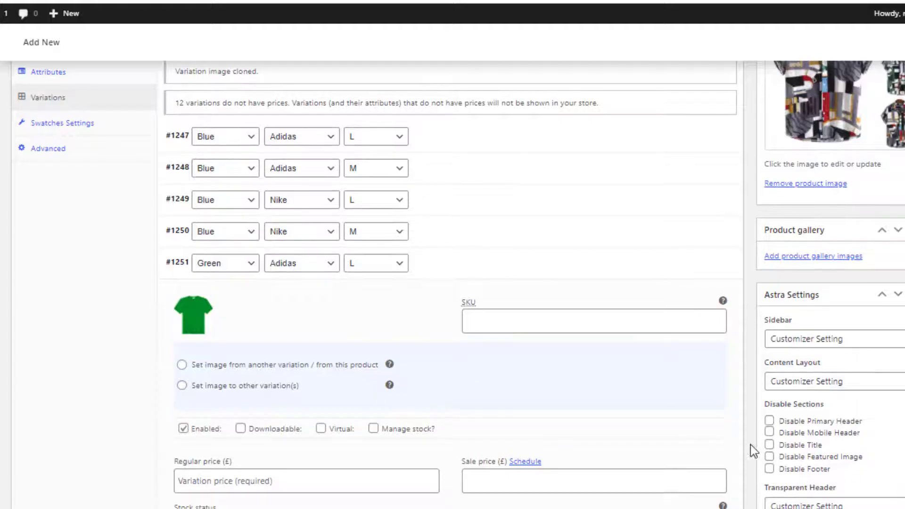
{"action": "left_click", "coordinate": [420, 262]}
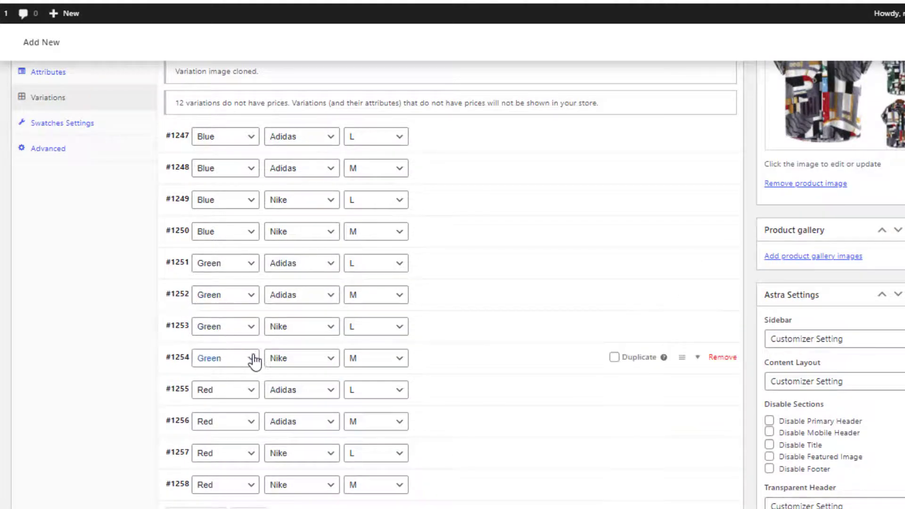
Step: Copy #1251's green image to variations #1252, #1253 and #1254
{"action": "left_click", "coordinate": [426, 273]}
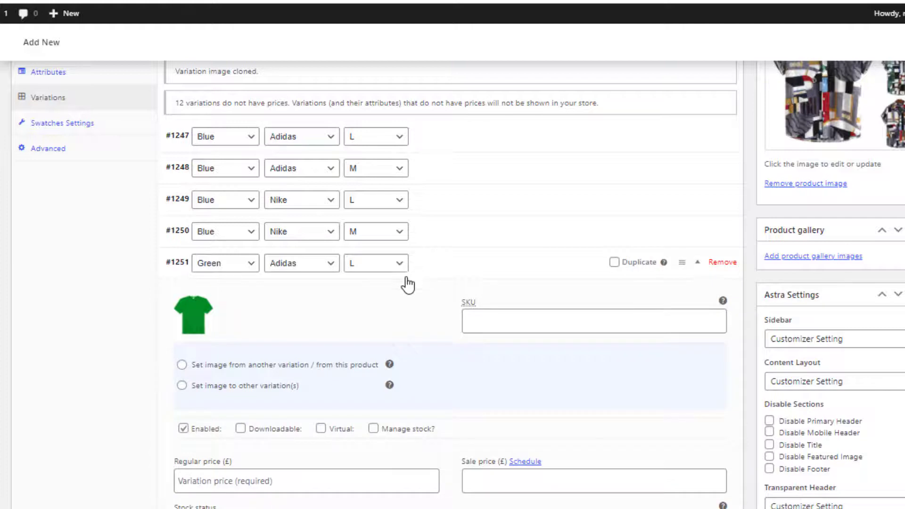
{"action": "left_click", "coordinate": [193, 384]}
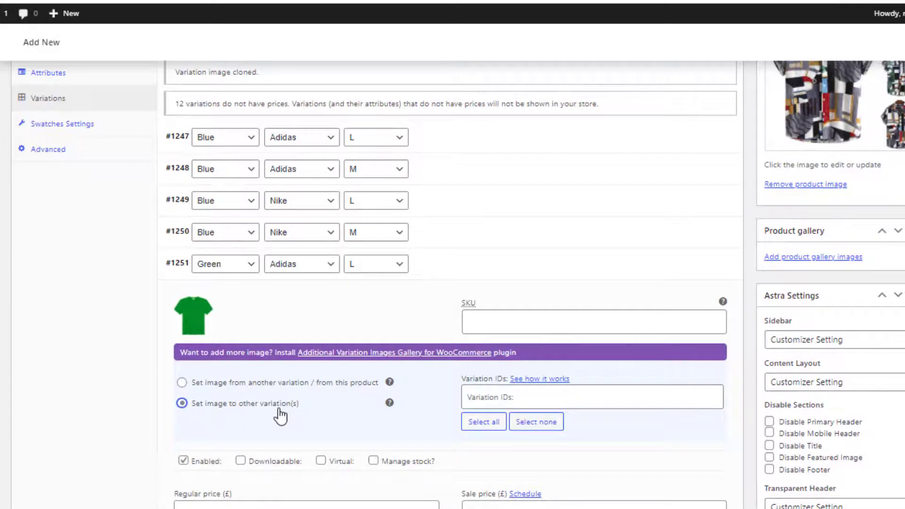
{"action": "left_click", "coordinate": [489, 401]}
{"action": "left_click", "coordinate": [487, 366]}
{"action": "left_click", "coordinate": [508, 396]}
{"action": "left_click", "coordinate": [507, 380]}
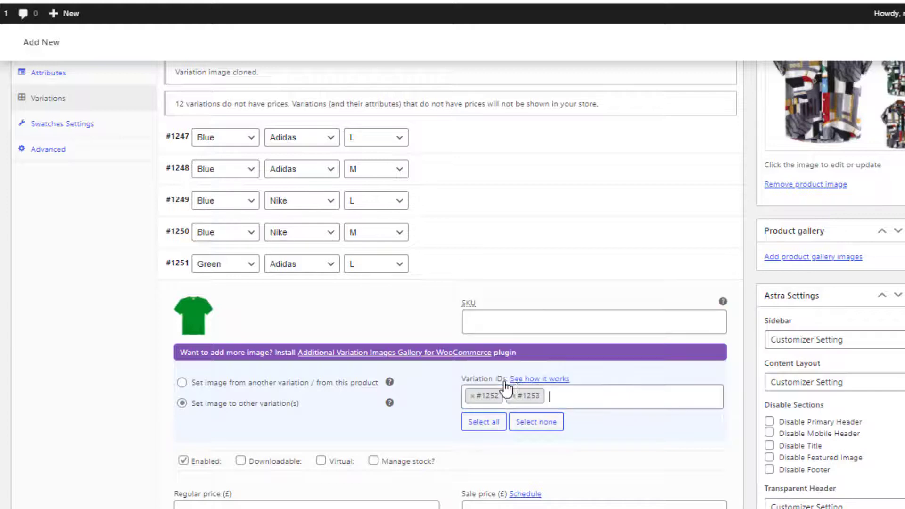
{"action": "left_click", "coordinate": [551, 398]}
{"action": "left_click", "coordinate": [536, 314]}
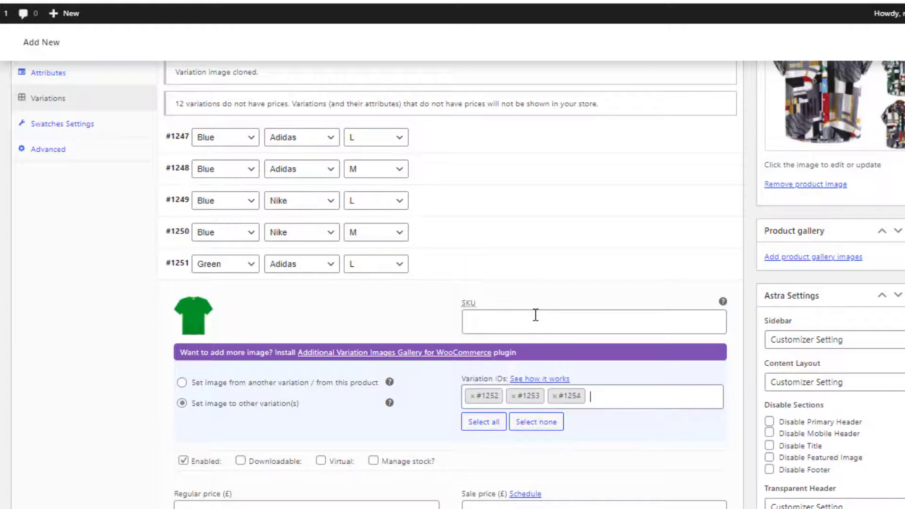
{"action": "left_click", "coordinate": [439, 278]}
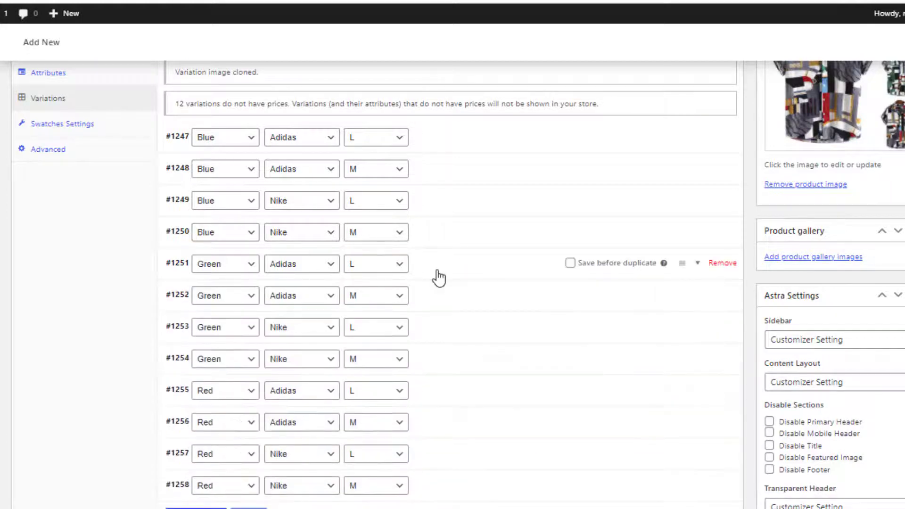
Step: Set the red T-shirt picture as variation #1255's image
{"action": "left_click", "coordinate": [429, 399]}
{"action": "left_click", "coordinate": [192, 440]}
{"action": "left_click", "coordinate": [166, 264]}
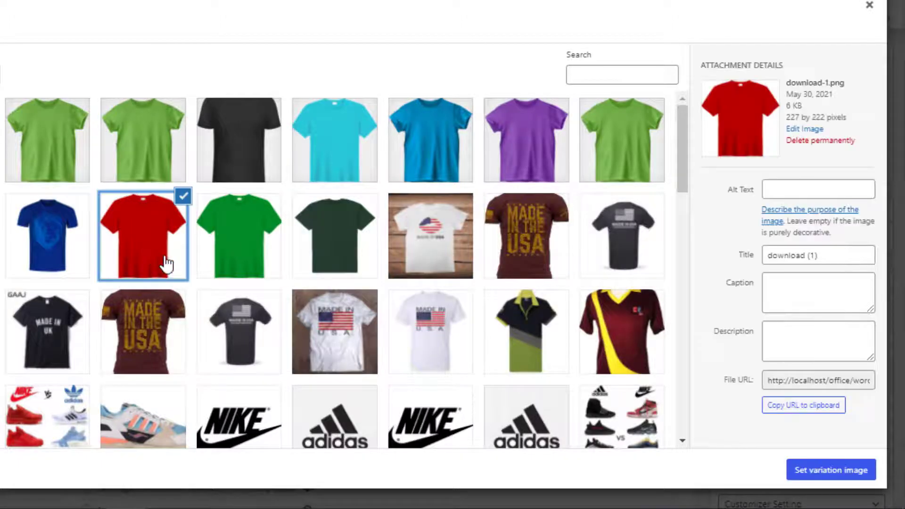
{"action": "left_click", "coordinate": [818, 471]}
Step: Copy #1255's red image to variations #1256, #1257 and #1258, then save all variations
{"action": "scroll", "coordinate": [813, 461], "scroll_direction": "down", "scroll_amount": 5}
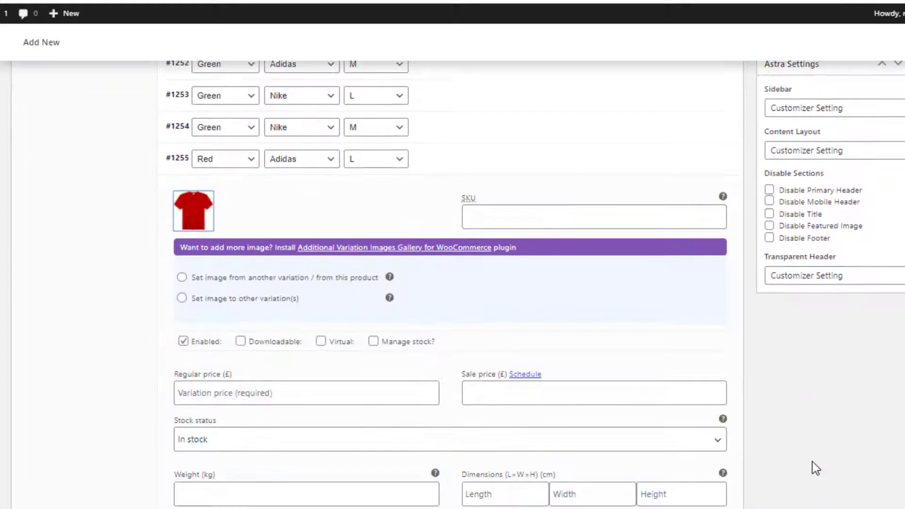
{"action": "left_click", "coordinate": [182, 298]}
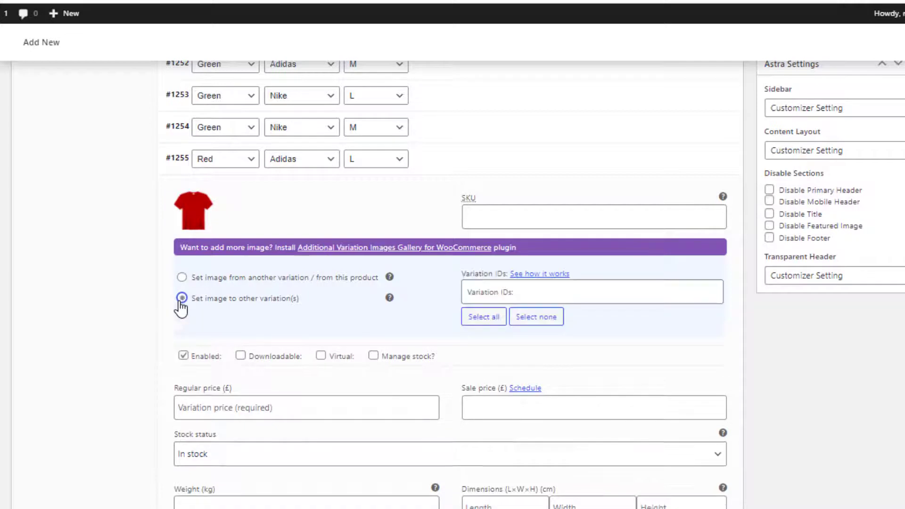
{"action": "left_click", "coordinate": [481, 293]}
{"action": "scroll", "coordinate": [490, 339], "scroll_direction": "down", "scroll_amount": 3}
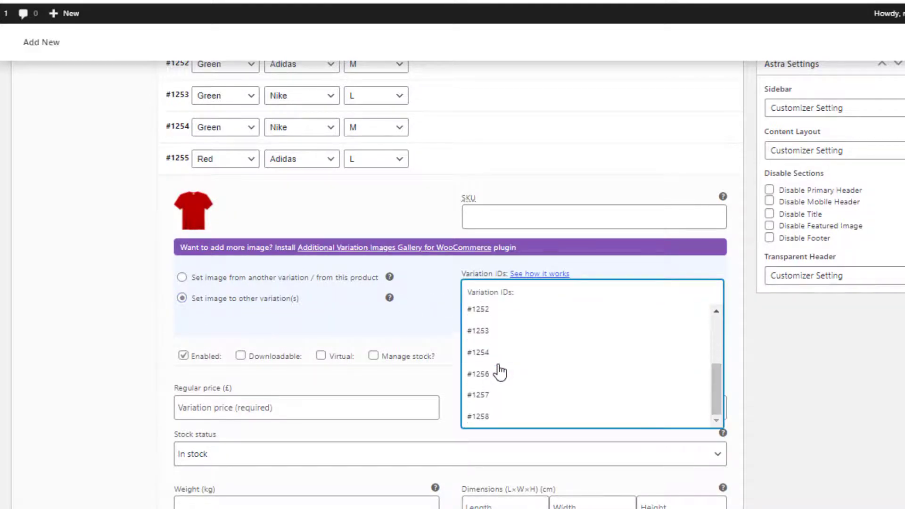
{"action": "left_click", "coordinate": [499, 373]}
{"action": "left_click", "coordinate": [521, 294]}
{"action": "left_click", "coordinate": [497, 393]}
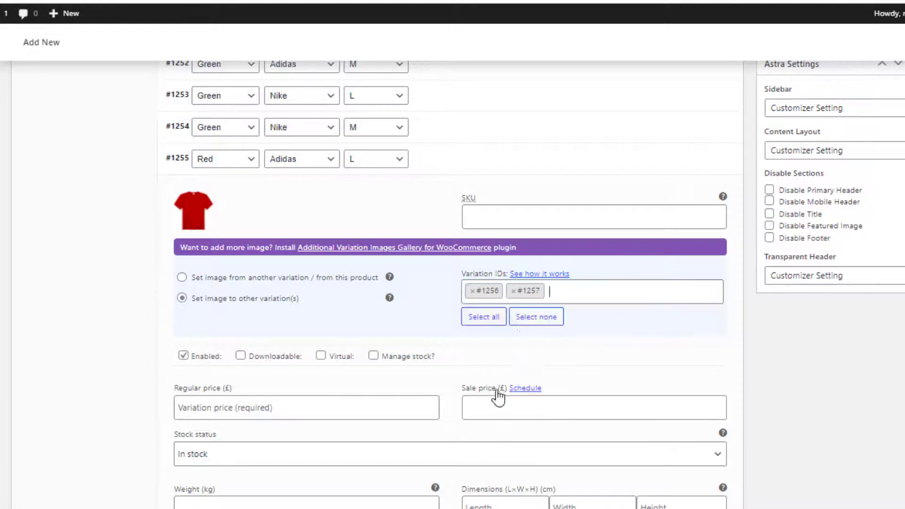
{"action": "left_click", "coordinate": [555, 292]}
{"action": "left_click", "coordinate": [503, 420]}
{"action": "scroll", "coordinate": [440, 327], "scroll_direction": "down", "scroll_amount": 5}
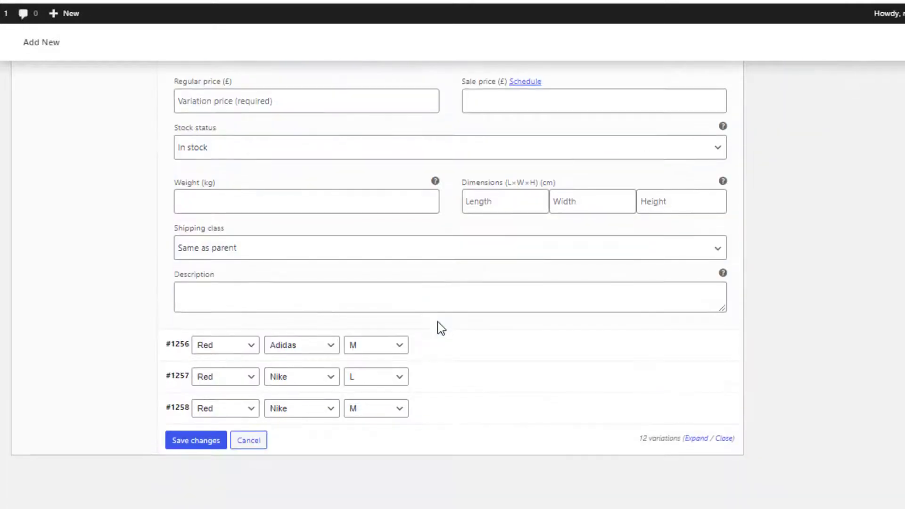
{"action": "left_click", "coordinate": [205, 442]}
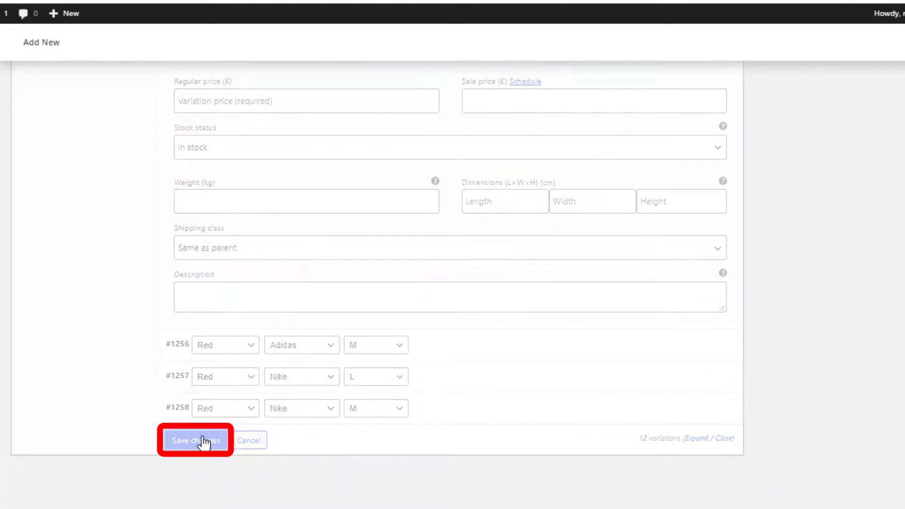
Step: Check the images on variations #1258, #1256, #1252, #1249 and #1248, then collapse all rows
{"action": "left_click", "coordinate": [437, 414]}
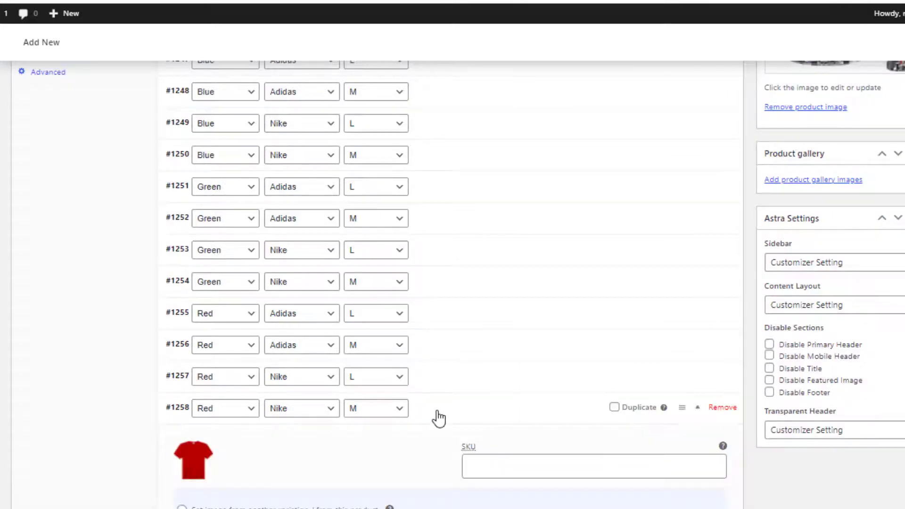
{"action": "left_click", "coordinate": [424, 348]}
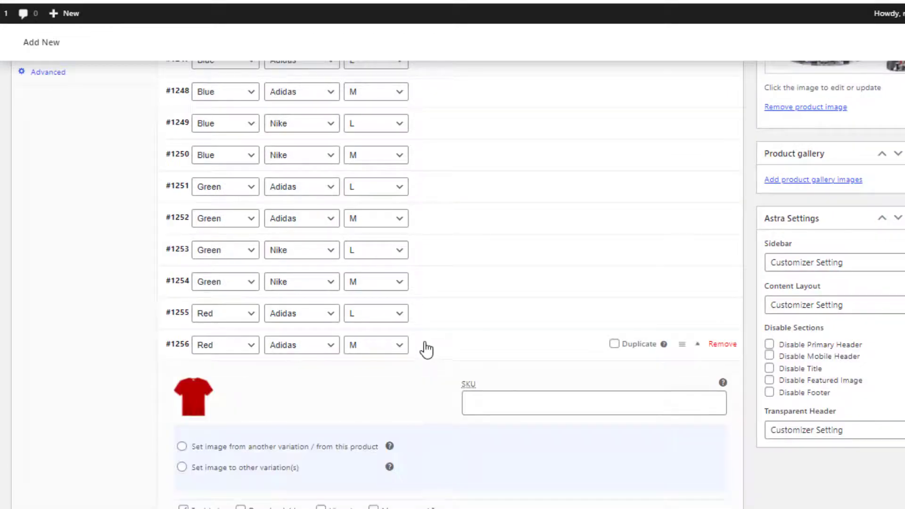
{"action": "left_click", "coordinate": [434, 231]}
{"action": "left_click", "coordinate": [429, 137]}
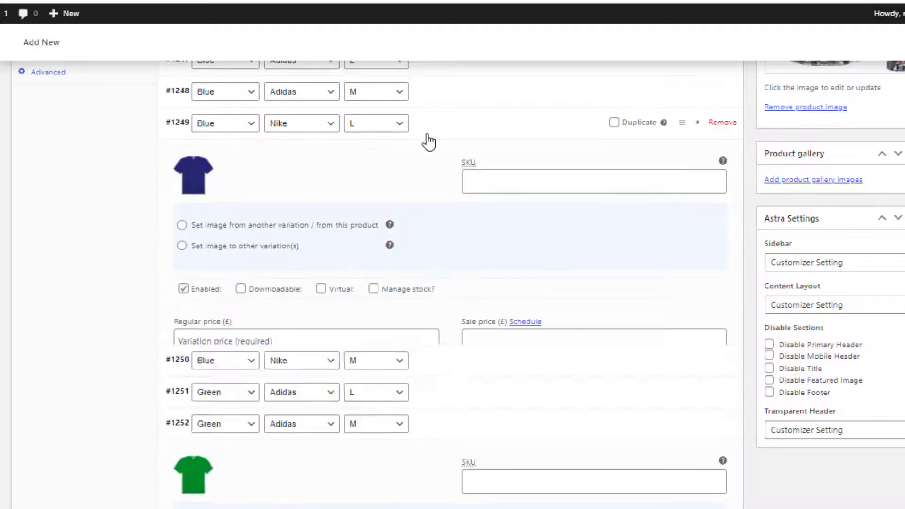
{"action": "left_click", "coordinate": [430, 94]}
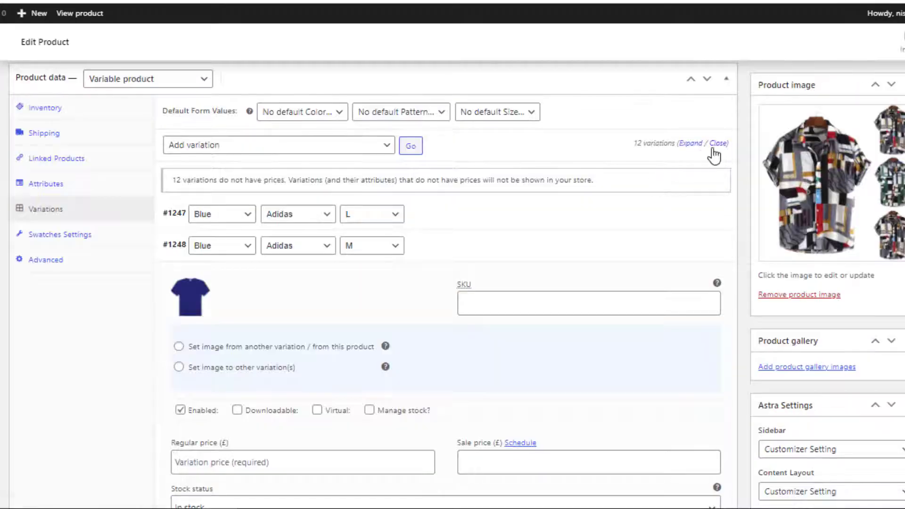
{"action": "left_click", "coordinate": [718, 144]}
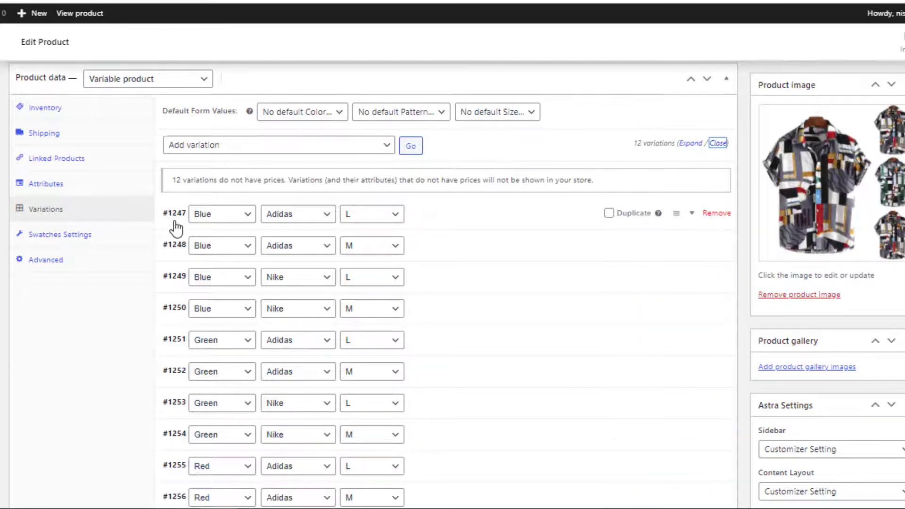
{"action": "scroll", "coordinate": [178, 188], "scroll_direction": "down", "scroll_amount": 3}
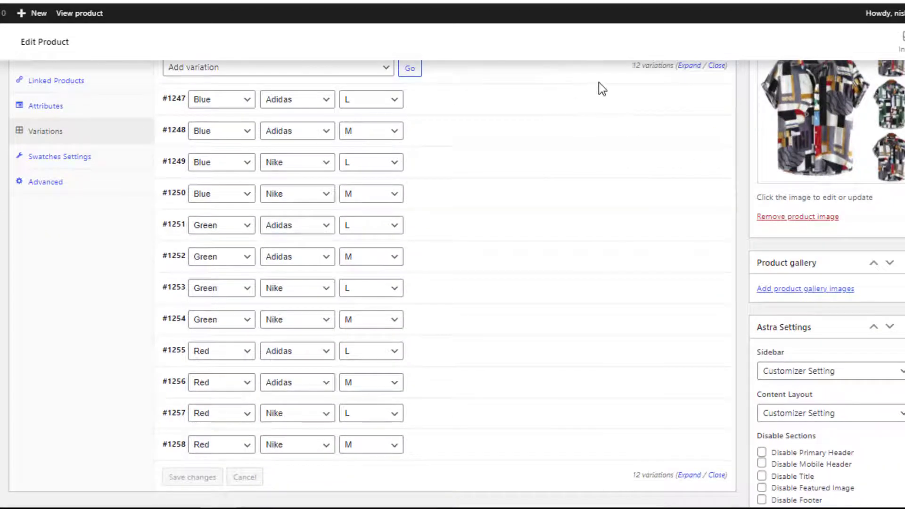
Step: Give the Blue variations #1247, #1248, #1249 and #1250 a regular price of 10
{"action": "left_click", "coordinate": [691, 104]}
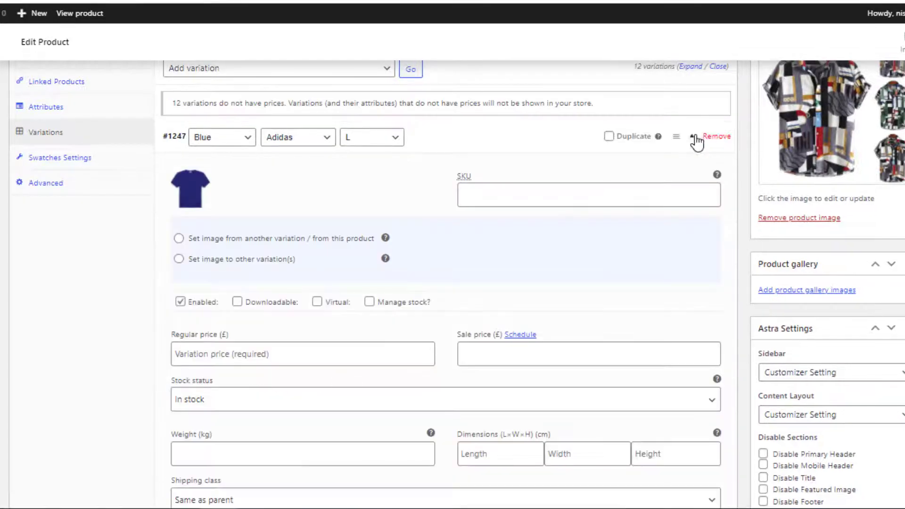
{"action": "left_click", "coordinate": [194, 354]}
{"action": "type", "text": "10"}
{"action": "scroll", "coordinate": [212, 363], "scroll_direction": "down", "scroll_amount": 5}
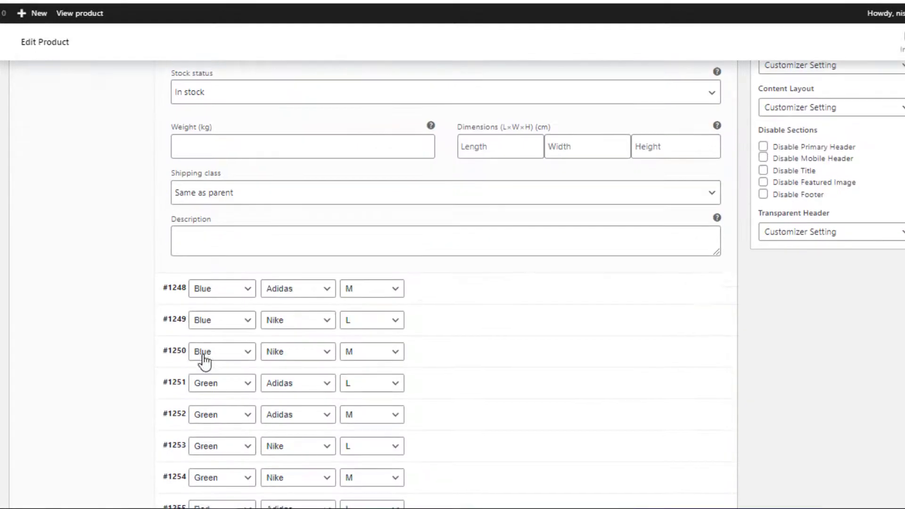
{"action": "left_click", "coordinate": [229, 290]}
{"action": "left_click", "coordinate": [200, 493]}
{"action": "scroll", "coordinate": [199, 493], "scroll_direction": "down", "scroll_amount": 2}
{"action": "type", "text": "10"}
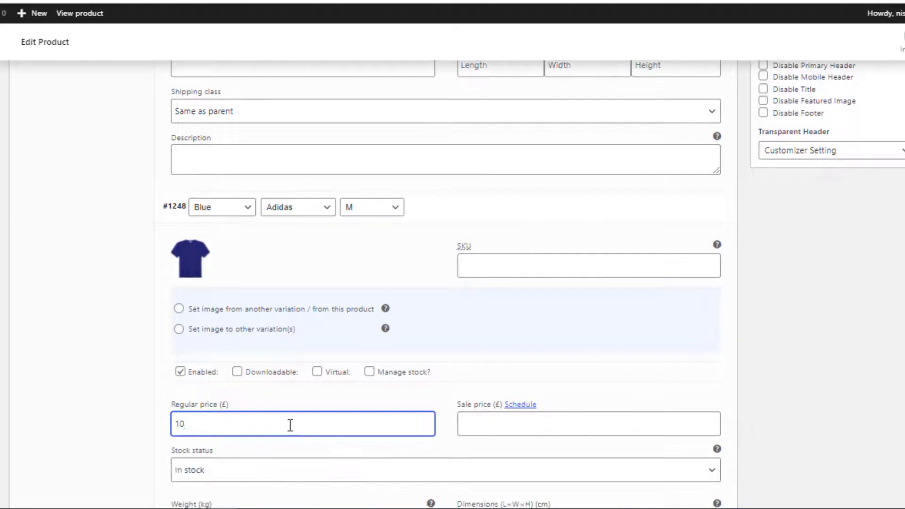
{"action": "scroll", "coordinate": [289, 424], "scroll_direction": "down", "scroll_amount": 6}
{"action": "left_click", "coordinate": [424, 370]}
{"action": "scroll", "coordinate": [237, 395], "scroll_direction": "down", "scroll_amount": 3}
{"action": "scroll", "coordinate": [237, 394], "scroll_direction": "down", "scroll_amount": 3}
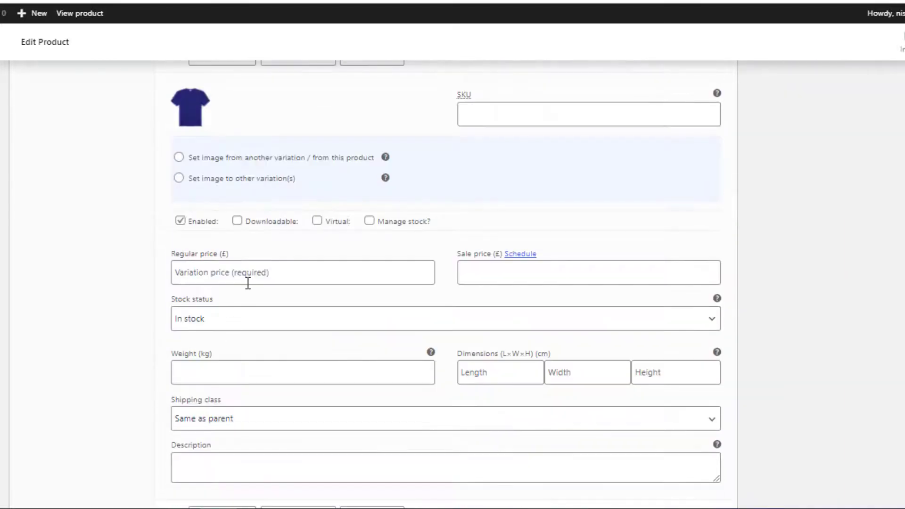
{"action": "left_click", "coordinate": [247, 281]}
{"action": "type", "text": "10"}
{"action": "scroll", "coordinate": [252, 277], "scroll_direction": "down", "scroll_amount": 7}
{"action": "left_click", "coordinate": [258, 154]}
{"action": "left_click", "coordinate": [204, 370]}
{"action": "type", "text": "10"}
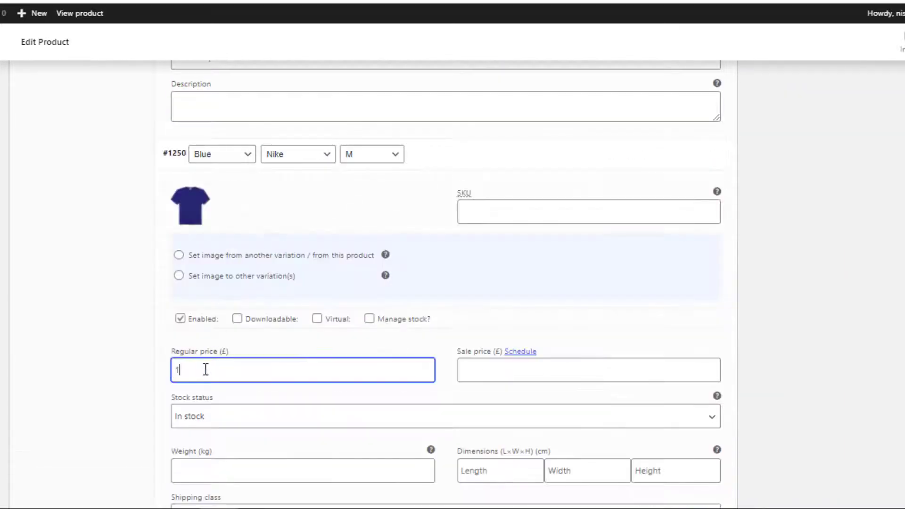
Step: Enter regular prices for the Green variations #1251 through #1254 (20 each)
{"action": "scroll", "coordinate": [261, 330], "scroll_direction": "down", "scroll_amount": 8}
{"action": "left_click", "coordinate": [422, 188]}
{"action": "left_click", "coordinate": [206, 402]}
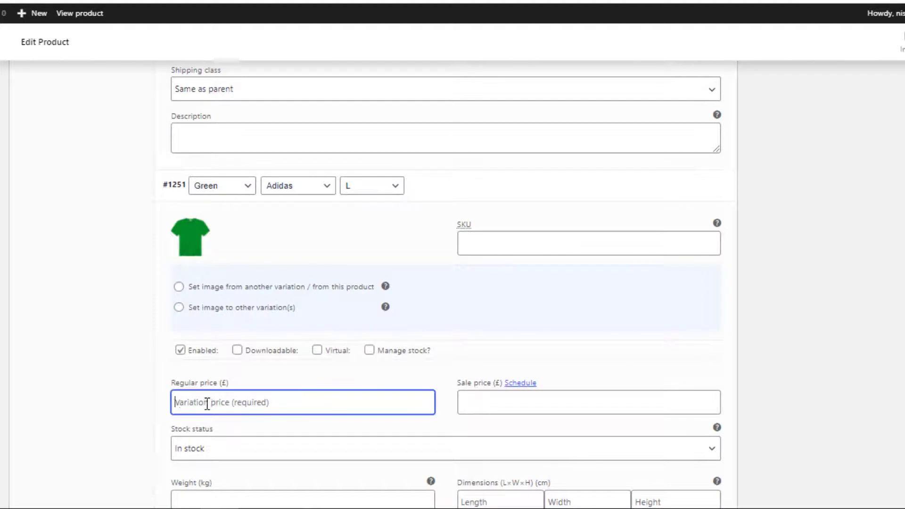
{"action": "type", "text": "10"}
{"action": "scroll", "coordinate": [206, 399], "scroll_direction": "down", "scroll_amount": 8}
{"action": "left_click", "coordinate": [331, 266]}
{"action": "left_click", "coordinate": [205, 438]}
{"action": "type", "text": "20"}
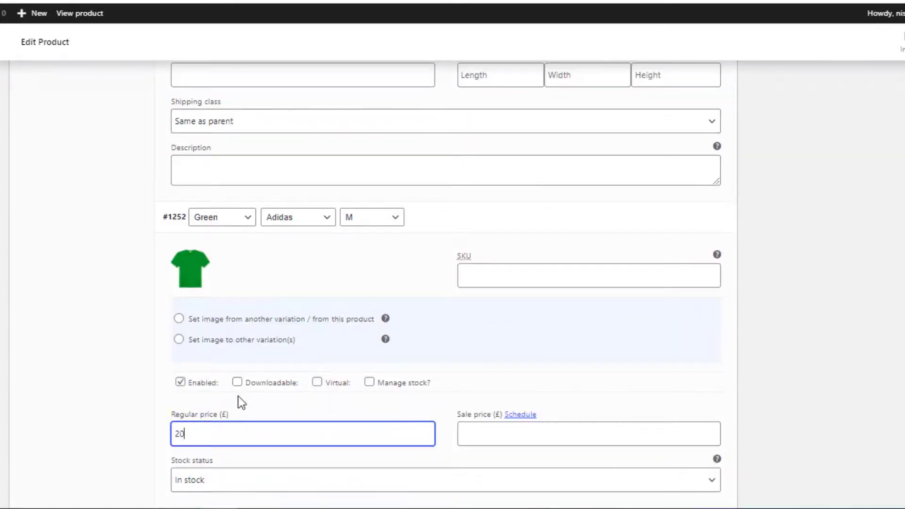
{"action": "scroll", "coordinate": [242, 402], "scroll_direction": "down", "scroll_amount": 8}
{"action": "left_click", "coordinate": [424, 253]}
{"action": "left_click", "coordinate": [181, 463]}
{"action": "type", "text": "20"}
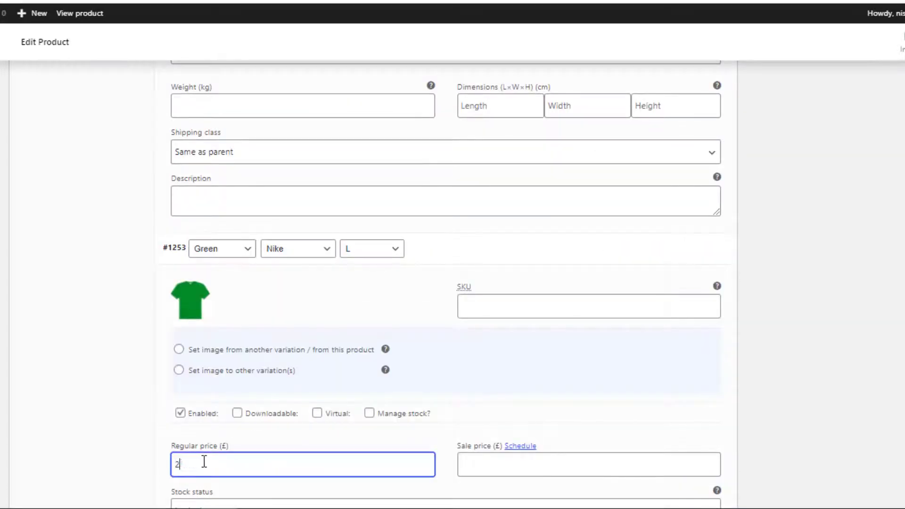
{"action": "scroll", "coordinate": [324, 377], "scroll_direction": "down", "scroll_amount": 5}
{"action": "left_click", "coordinate": [425, 476]}
{"action": "scroll", "coordinate": [276, 438], "scroll_direction": "down", "scroll_amount": 4}
{"action": "scroll", "coordinate": [278, 330], "scroll_direction": "down", "scroll_amount": 5}
{"action": "left_click", "coordinate": [279, 268]}
{"action": "type", "text": "20"}
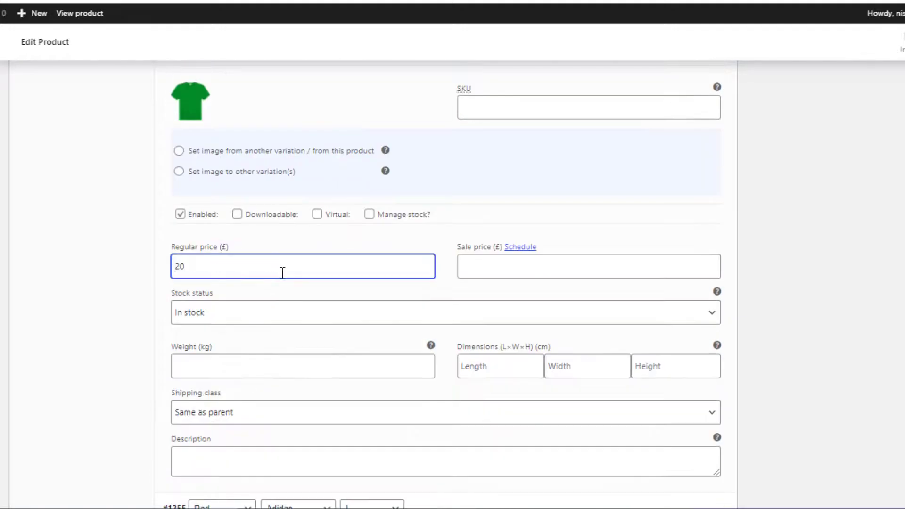
Step: Enter a regular price of 30 for the Red variations #1255 through #1258
{"action": "scroll", "coordinate": [283, 269], "scroll_direction": "down", "scroll_amount": 4}
{"action": "left_click", "coordinate": [433, 320]}
{"action": "scroll", "coordinate": [316, 367], "scroll_direction": "down", "scroll_amount": 5}
{"action": "left_click", "coordinate": [271, 303]}
{"action": "type", "text": "30"}
{"action": "scroll", "coordinate": [282, 306], "scroll_direction": "down", "scroll_amount": 4}
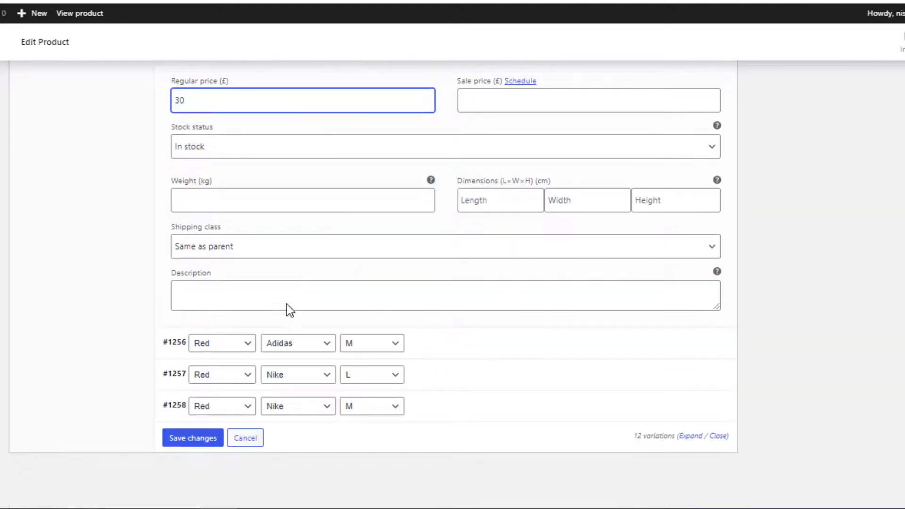
{"action": "left_click", "coordinate": [433, 353]}
{"action": "scroll", "coordinate": [330, 264], "scroll_direction": "down", "scroll_amount": 5}
{"action": "left_click", "coordinate": [266, 176]}
{"action": "type", "text": "30"}
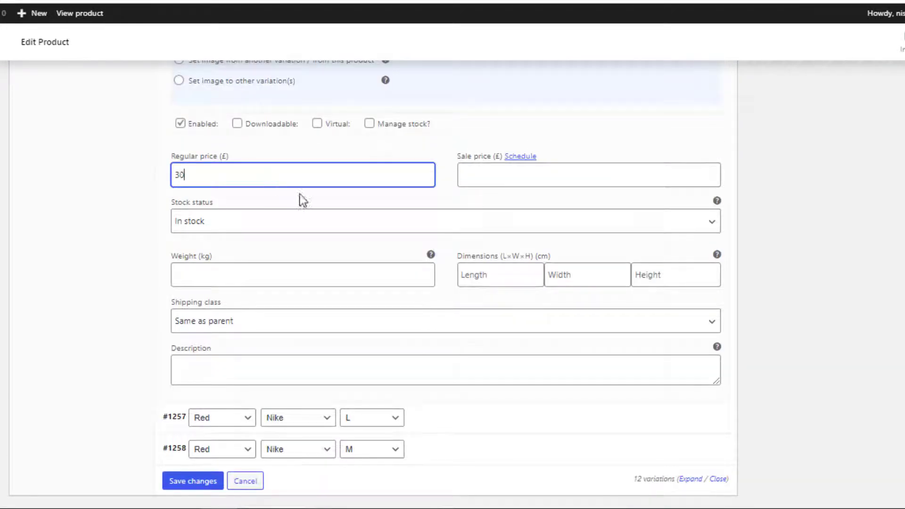
{"action": "left_click", "coordinate": [460, 424]}
{"action": "scroll", "coordinate": [306, 334], "scroll_direction": "down", "scroll_amount": 5}
{"action": "left_click", "coordinate": [305, 332]}
{"action": "type", "text": "30"}
{"action": "scroll", "coordinate": [311, 335], "scroll_direction": "down", "scroll_amount": 3}
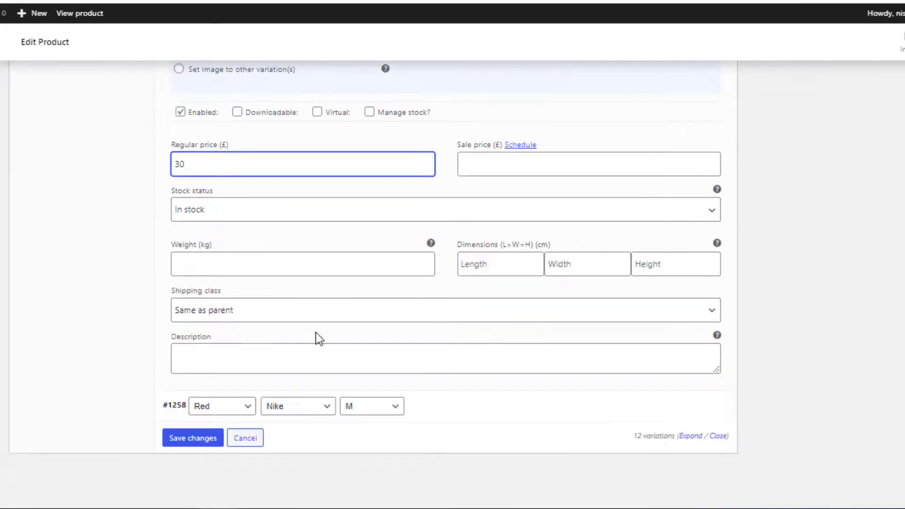
{"action": "left_click", "coordinate": [435, 415]}
{"action": "scroll", "coordinate": [330, 283], "scroll_direction": "down", "scroll_amount": 5}
{"action": "left_click", "coordinate": [280, 244]}
Step: Finish #1258's price of 30, save the variation prices, publish, and open the permalink's link menu
{"action": "type", "text": "30"}
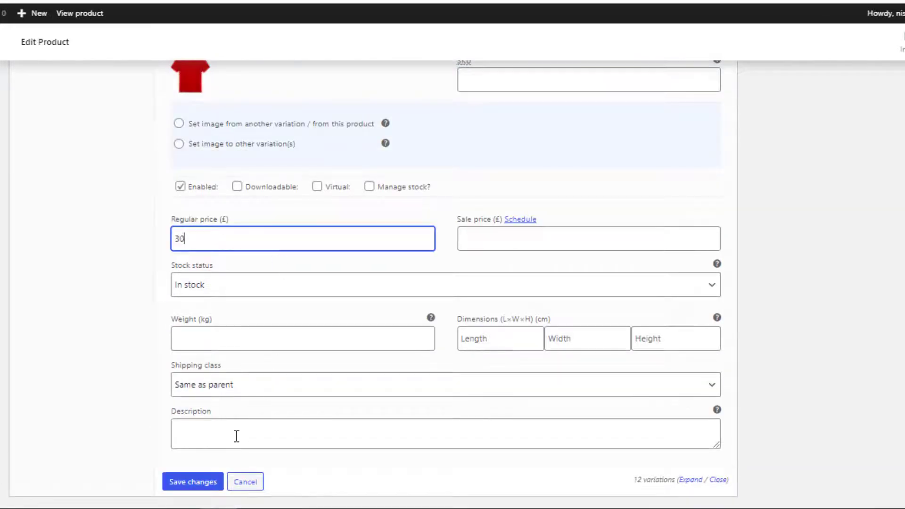
{"action": "left_click", "coordinate": [193, 481]}
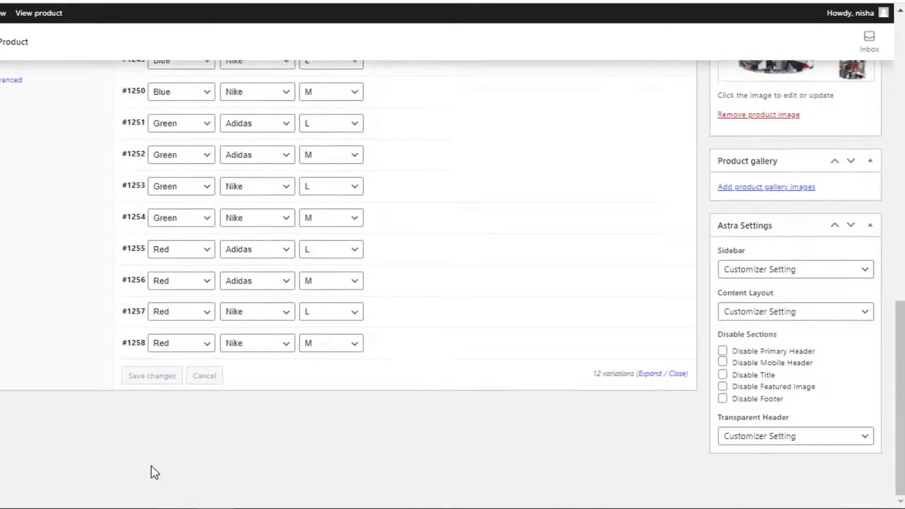
{"action": "scroll", "coordinate": [157, 466], "scroll_direction": "up", "scroll_amount": 15}
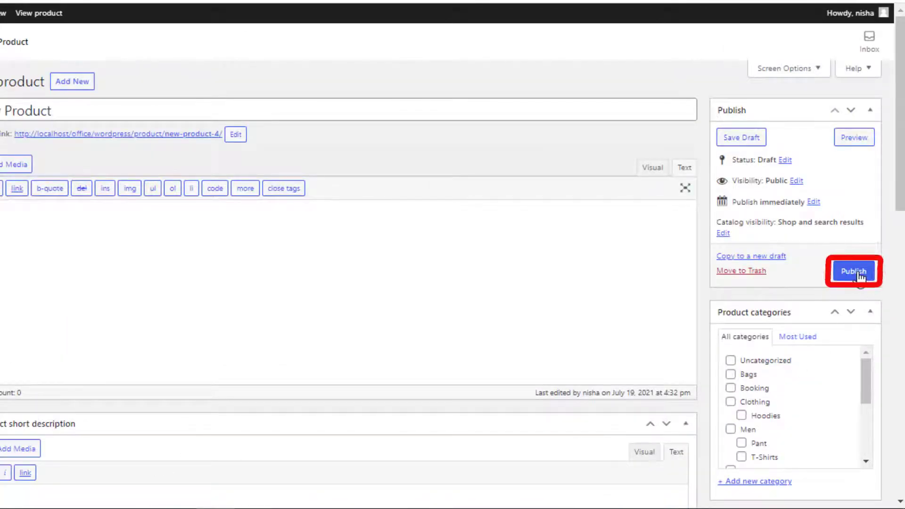
{"action": "left_click", "coordinate": [859, 273]}
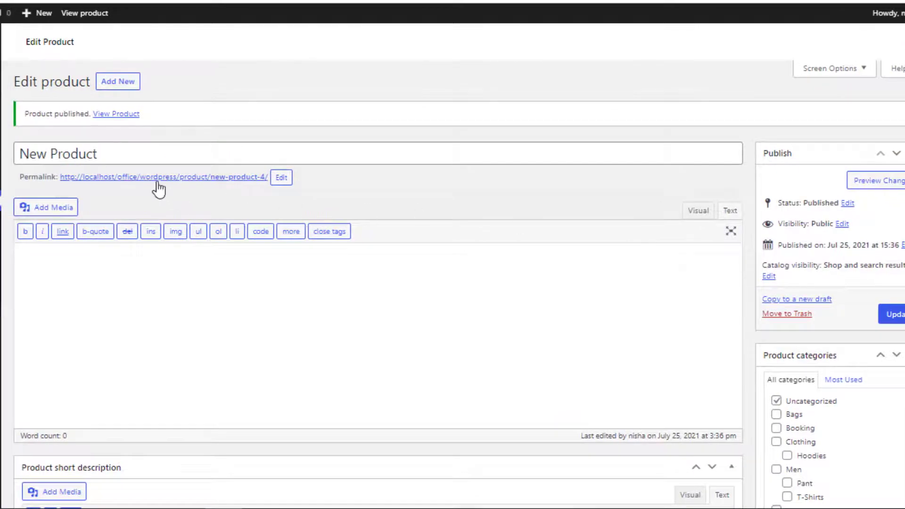
{"action": "right_click", "coordinate": [157, 183]}
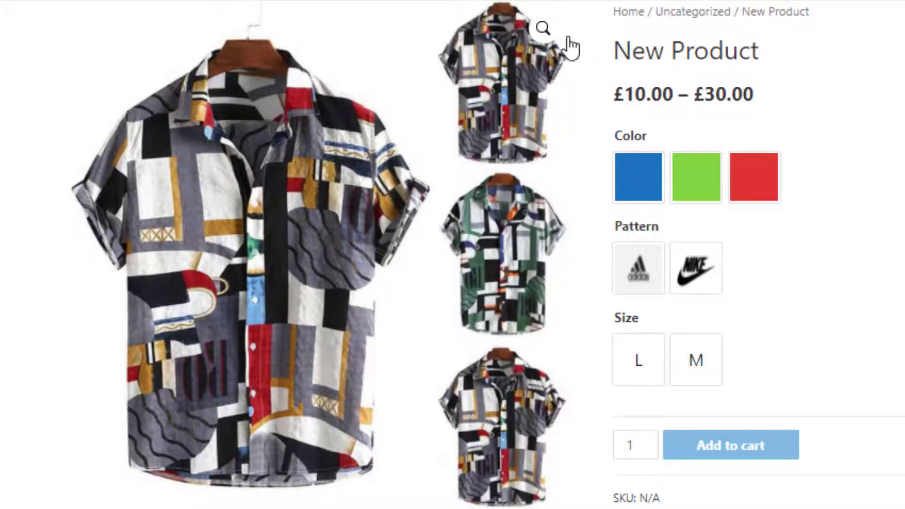
Step: Select the Blue, Green and Red swatches in turn to check each T-shirt image
{"action": "left_click", "coordinate": [627, 197]}
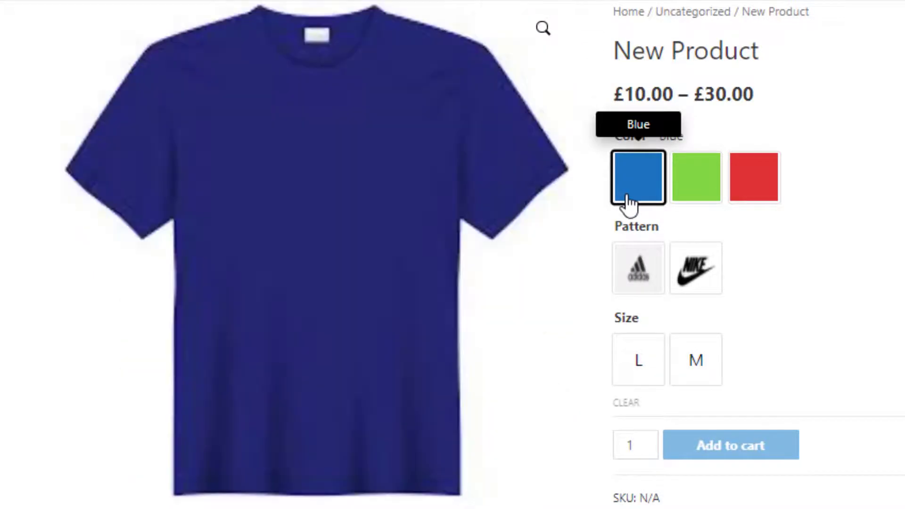
{"action": "left_click", "coordinate": [677, 200]}
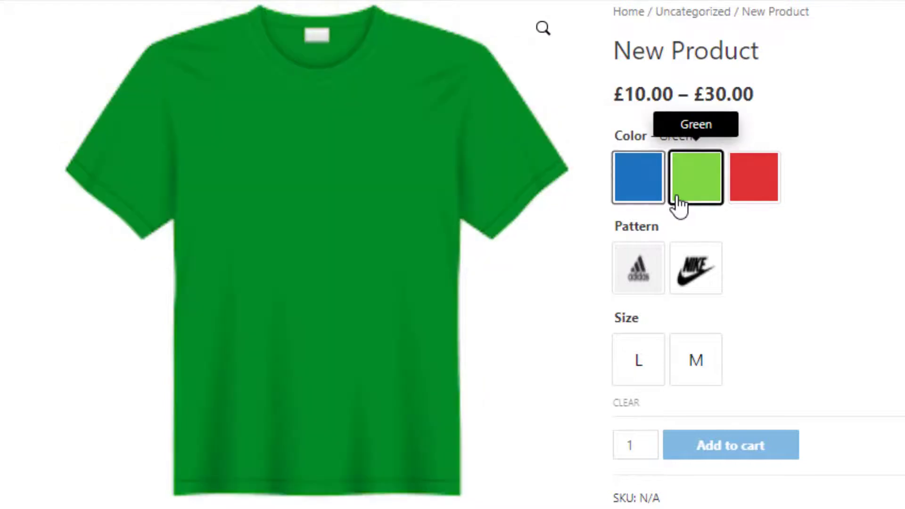
{"action": "left_click", "coordinate": [754, 200]}
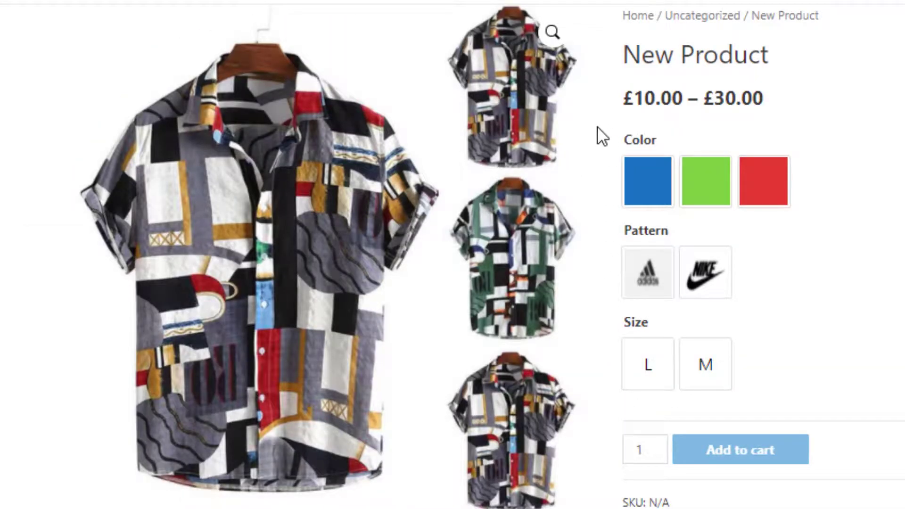
Step: Check the prices shown for Blue/Adidas/L and, after resetting, Red/Adidas/M
{"action": "left_click", "coordinate": [638, 186]}
{"action": "left_click", "coordinate": [647, 273]}
{"action": "left_click", "coordinate": [653, 366]}
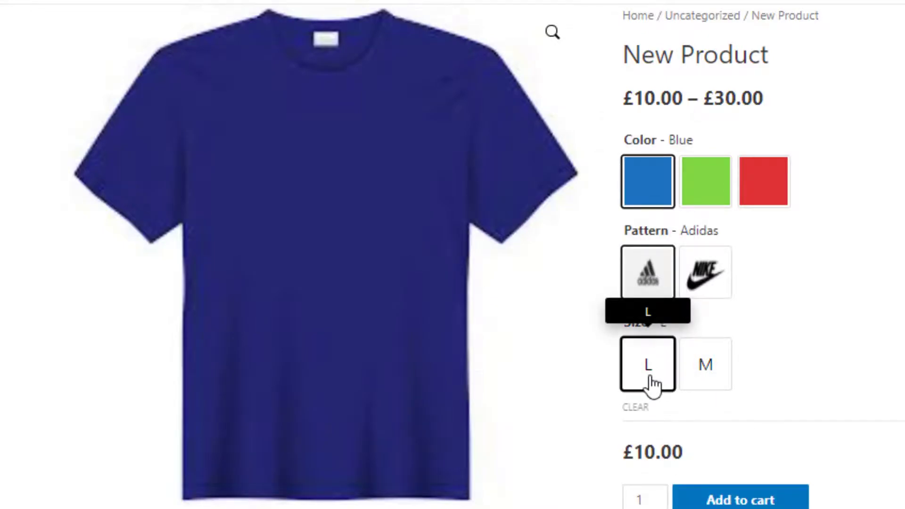
{"action": "left_click", "coordinate": [636, 419]}
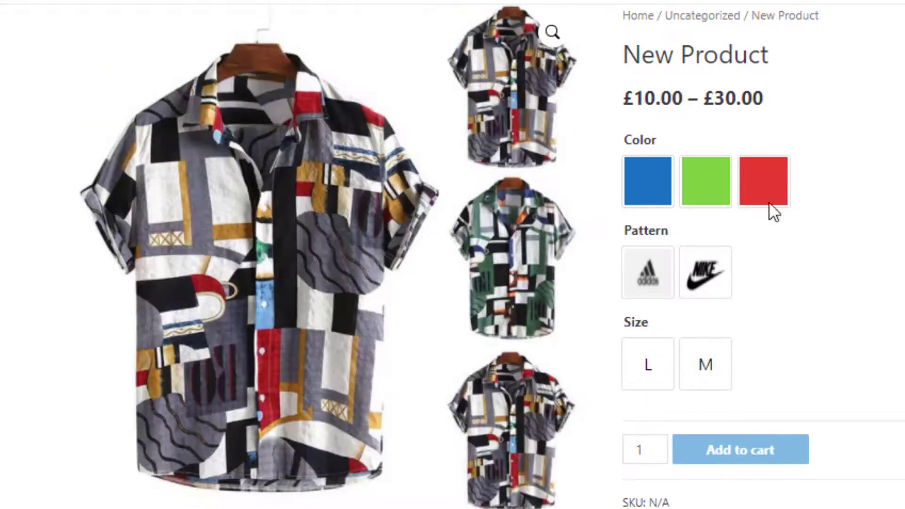
{"action": "left_click", "coordinate": [773, 182]}
{"action": "left_click", "coordinate": [665, 292]}
{"action": "left_click", "coordinate": [707, 364]}
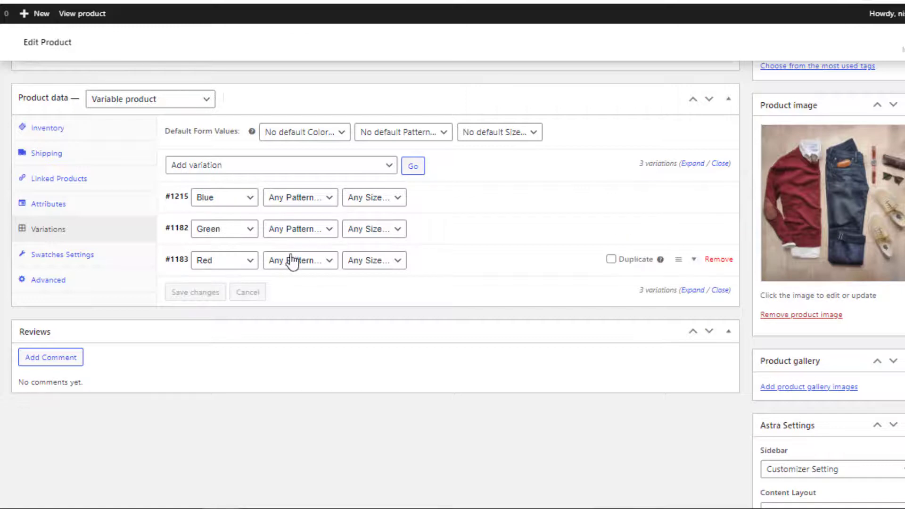
Step: Expand all variation panels and scroll through them checking each T-shirt image and regular price
{"action": "left_click", "coordinate": [693, 163]}
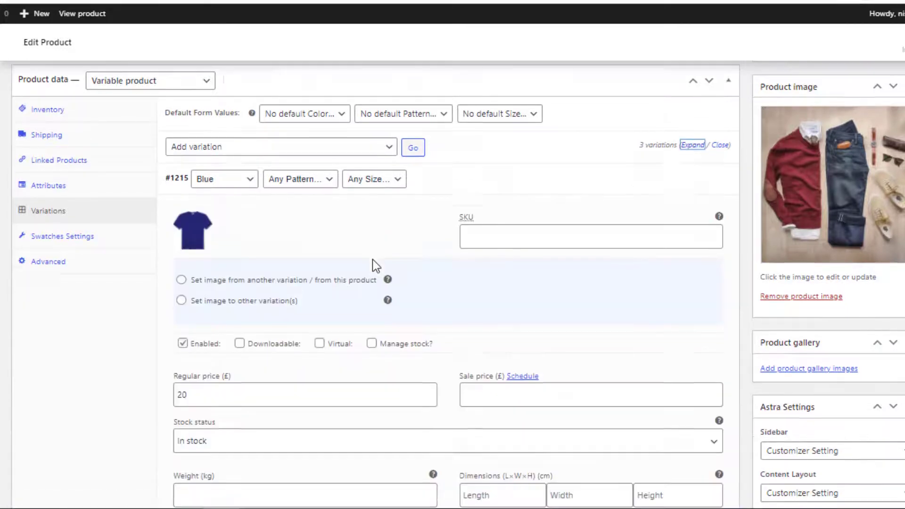
{"action": "scroll", "coordinate": [358, 269], "scroll_direction": "down", "scroll_amount": 7}
{"action": "scroll", "coordinate": [228, 342], "scroll_direction": "down", "scroll_amount": 10}
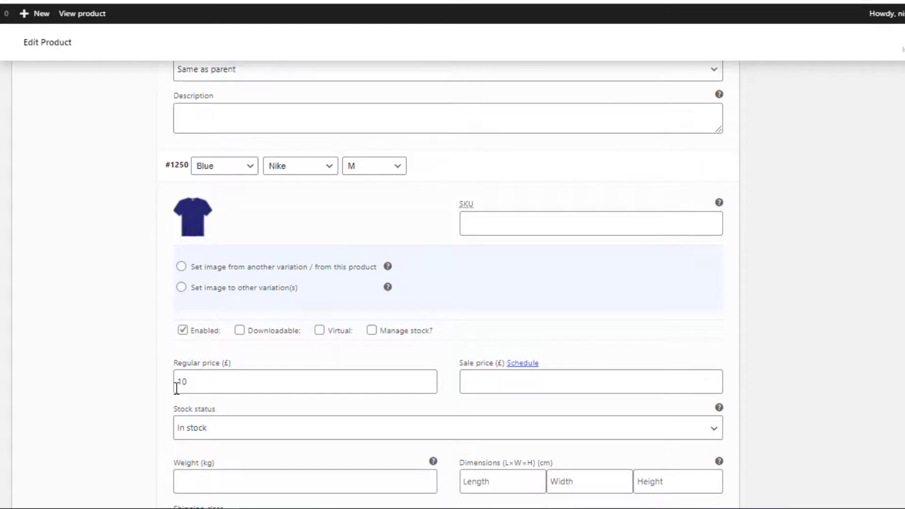
{"action": "scroll", "coordinate": [226, 384], "scroll_direction": "down", "scroll_amount": 10}
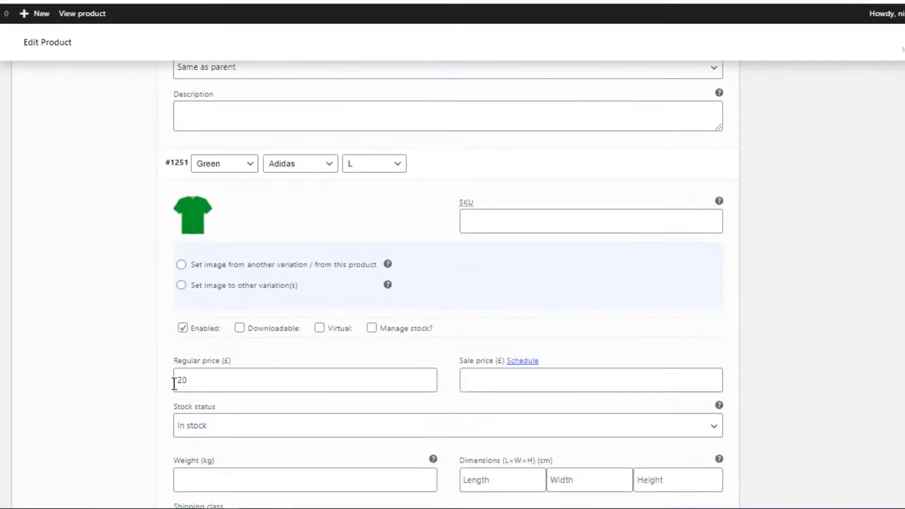
{"action": "scroll", "coordinate": [262, 274], "scroll_direction": "up", "scroll_amount": 10}
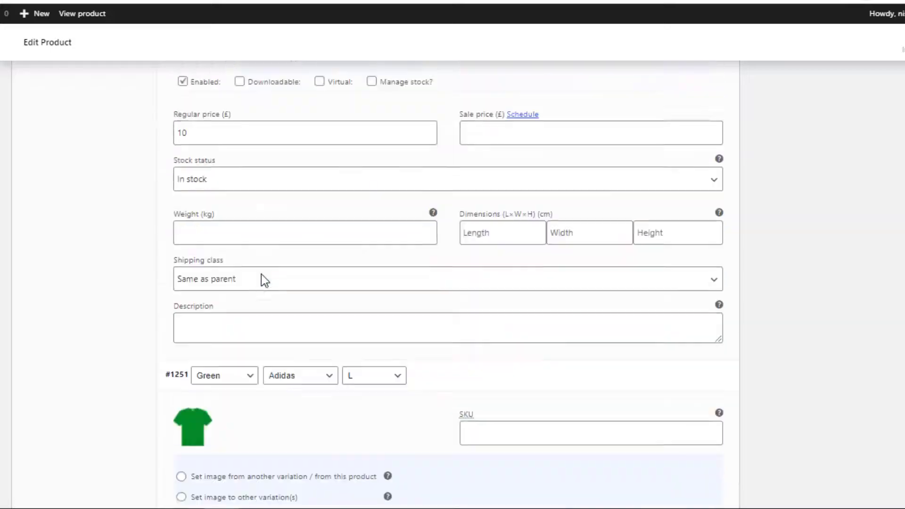